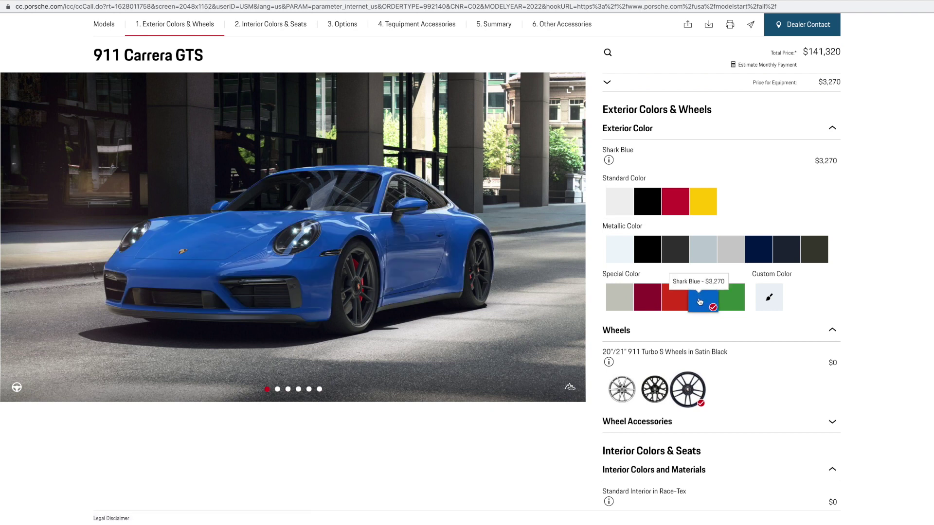
Step: Step the gallery past the rear to show the Shark Blue 911 Carrera GTS in side profile
scroll(700, 300, "down", 3)
scroll(700, 300, "down", 2)
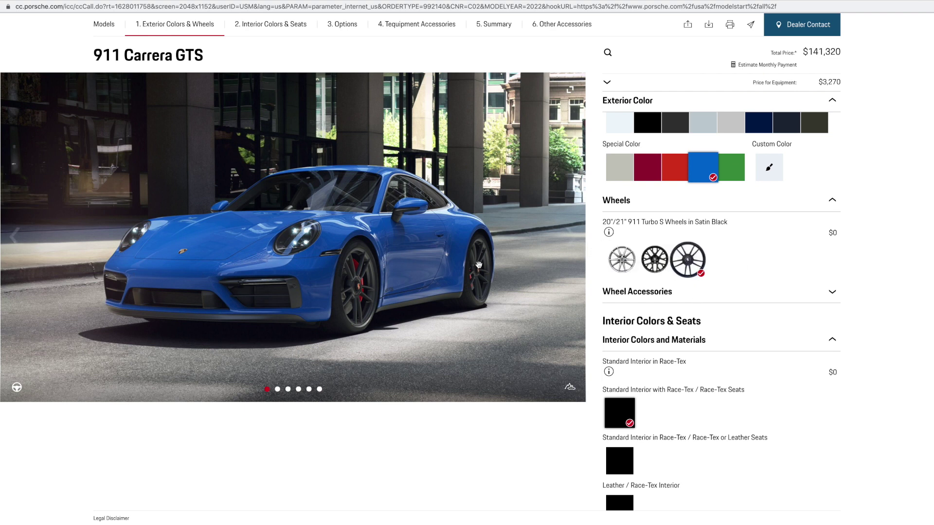
left_click(570, 238)
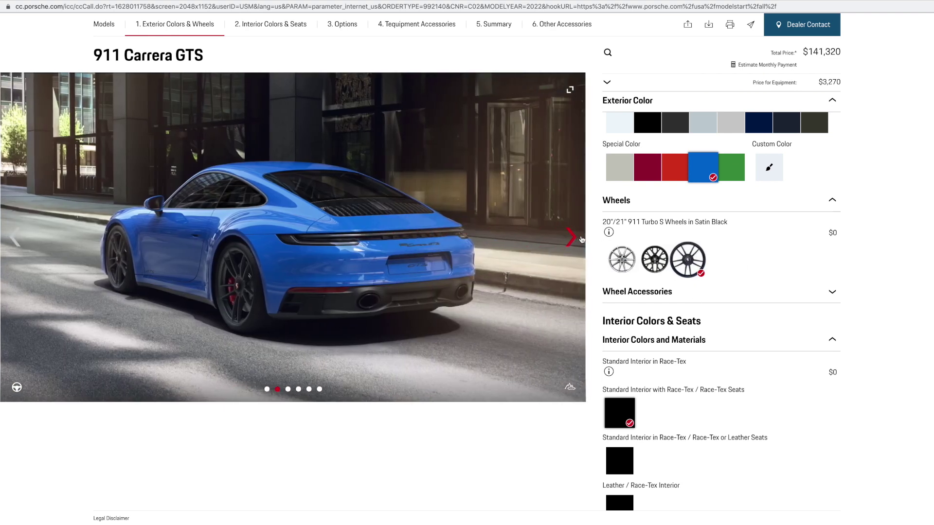
left_click(580, 239)
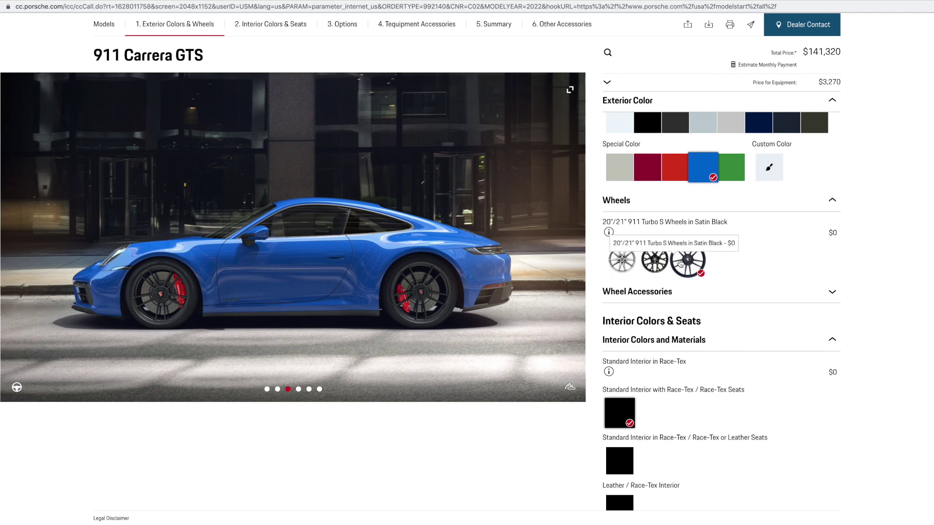
Step: Look over the Wheel Accessories options, then scroll down to Interior Colors and Materials
left_click(645, 298)
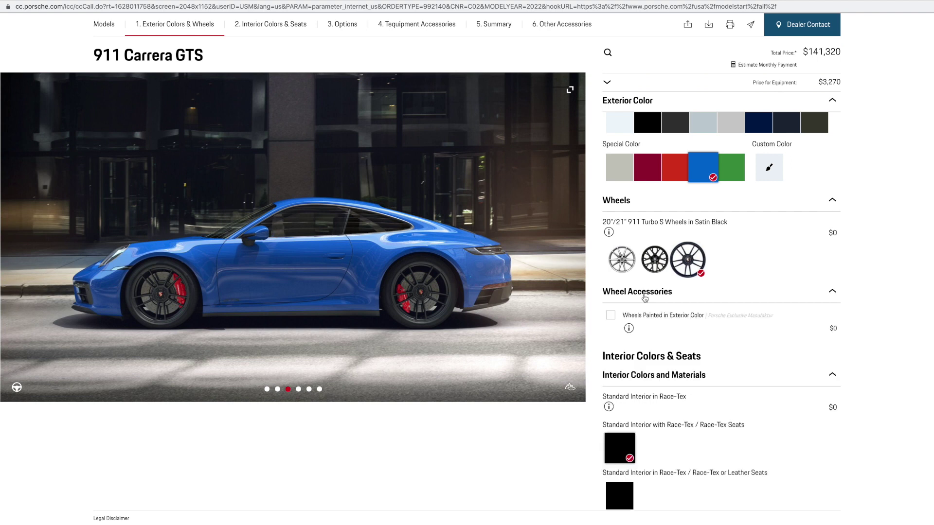
left_click(645, 297)
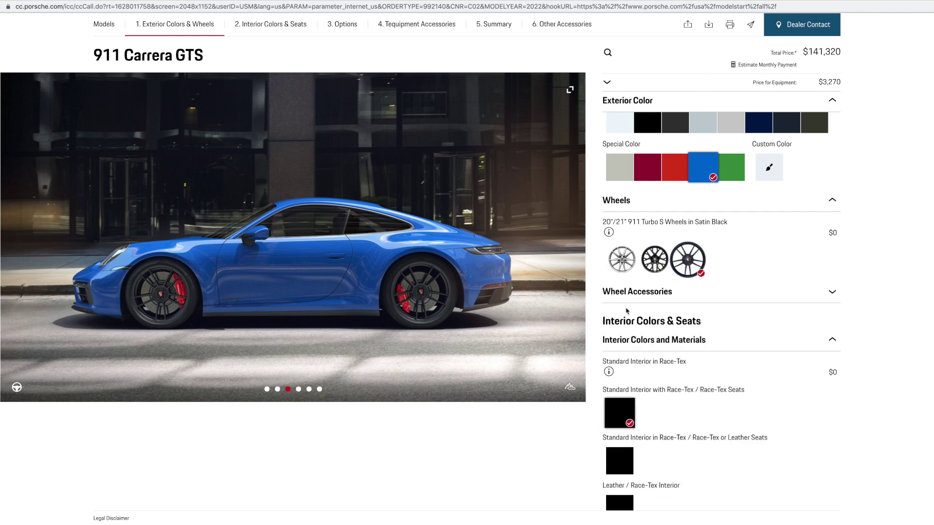
scroll(640, 319, "down", 4)
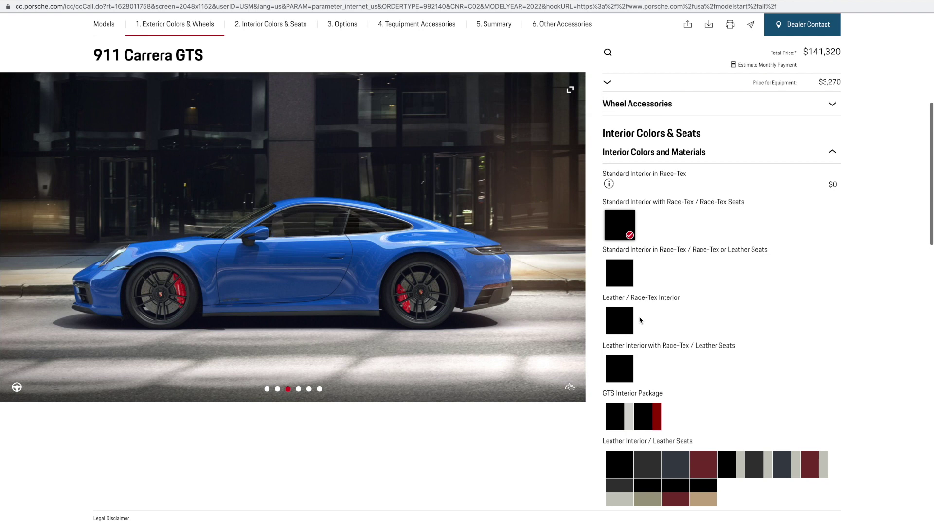
Step: Choose Full Bucket Seats and swipe the interior image to the seats view
scroll(632, 316, "down", 1)
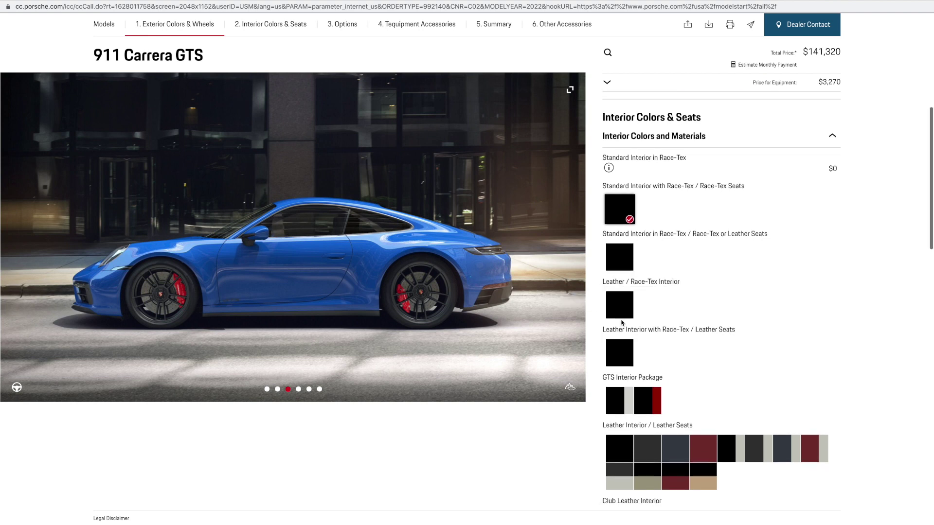
scroll(616, 342, "down", 3)
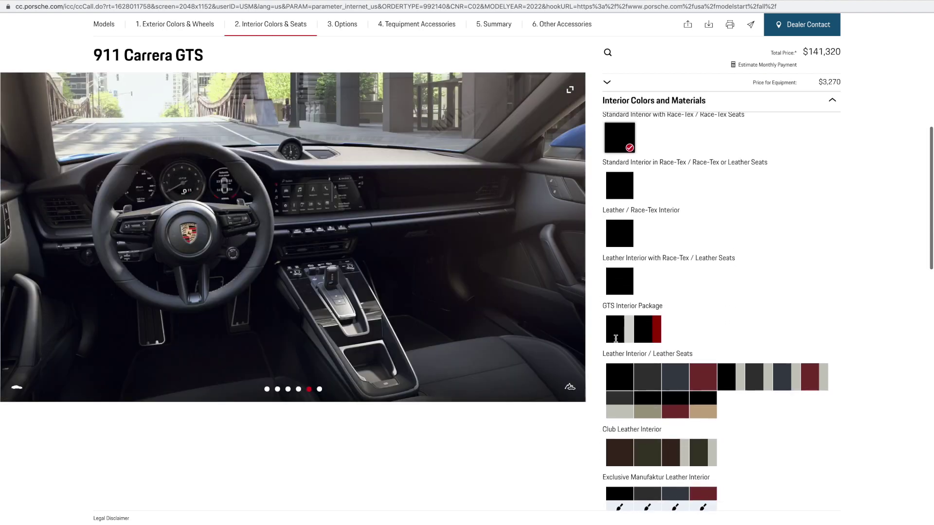
scroll(635, 342, "down", 5)
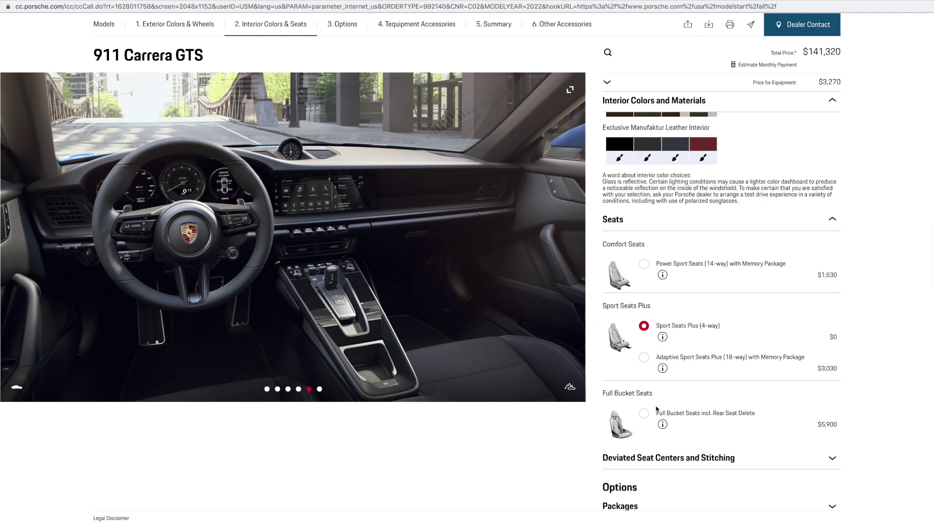
left_click(649, 414)
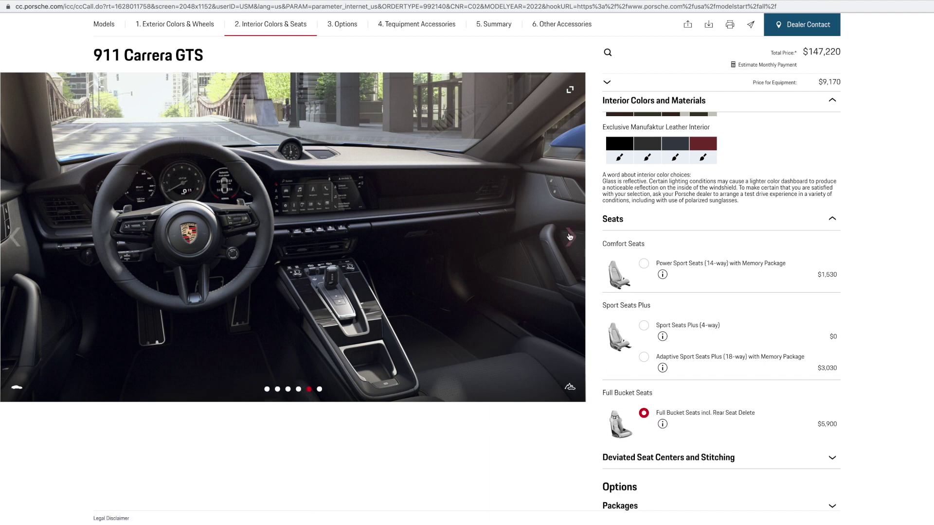
left_click_drag(508, 382, 187, 271)
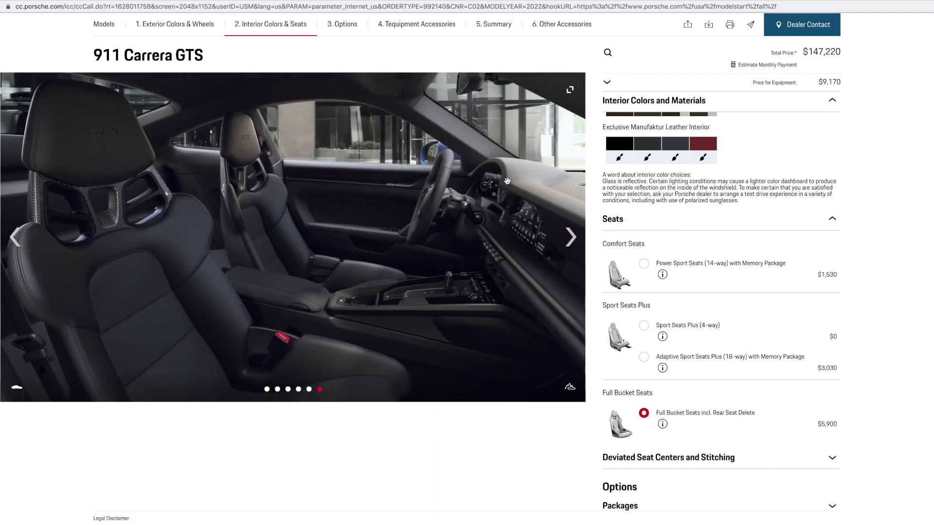
Step: Select the black Leather / Race-Tex interior ($4,530), bringing the total to $151,750
scroll(627, 272, "up", 8)
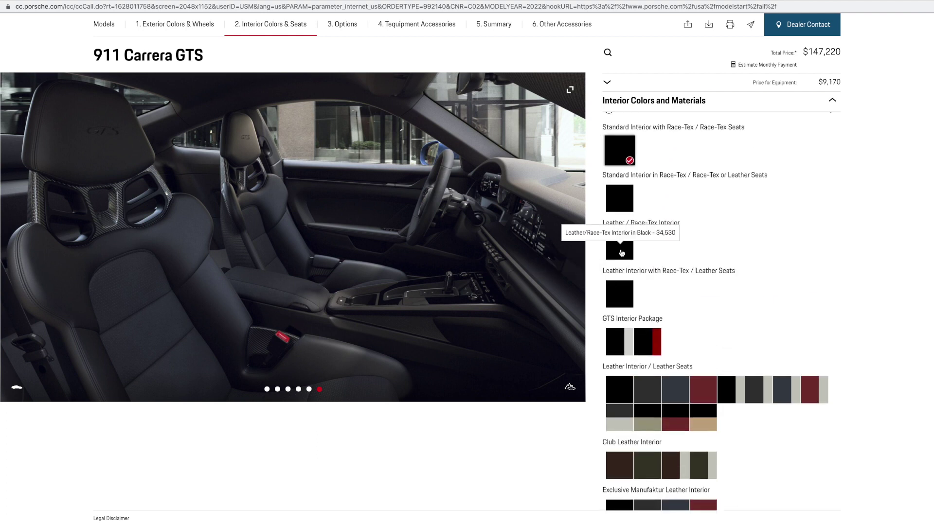
left_click(621, 251)
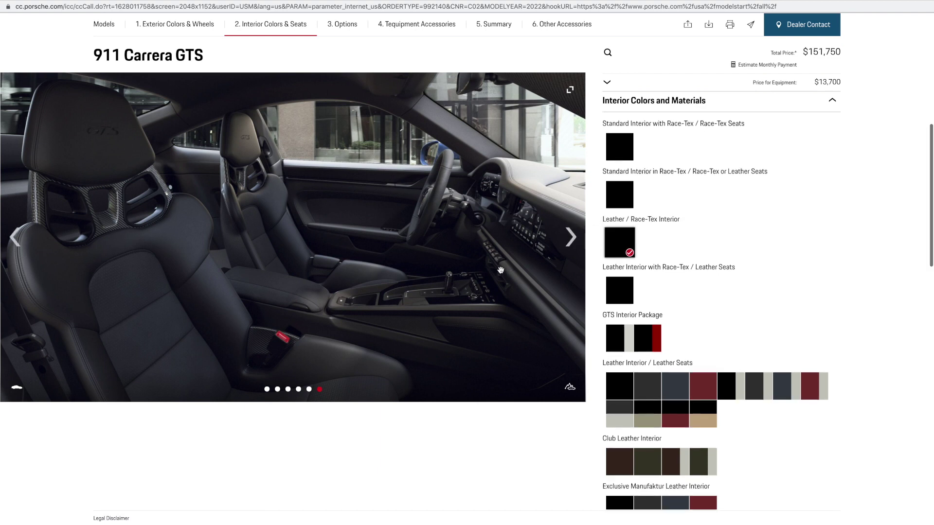
scroll(670, 314, "down", 2)
scroll(670, 314, "down", 8)
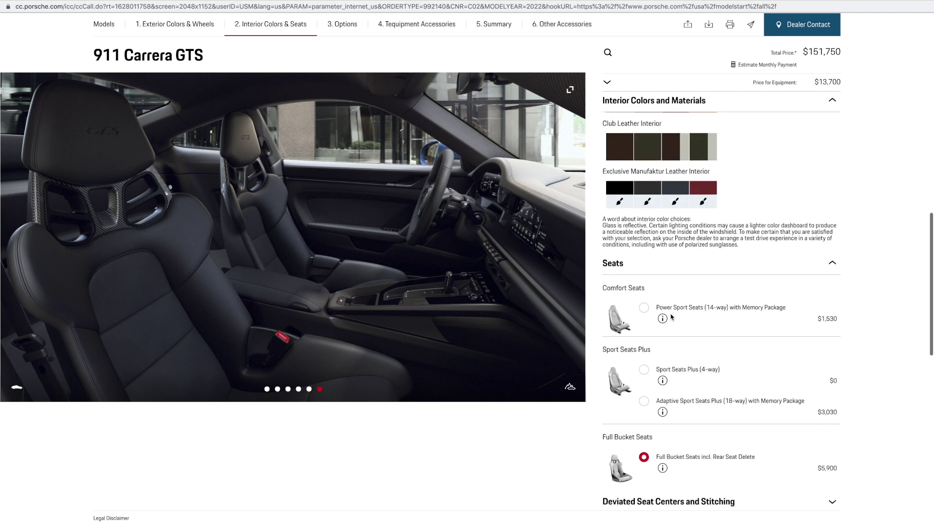
scroll(648, 320, "up", 2)
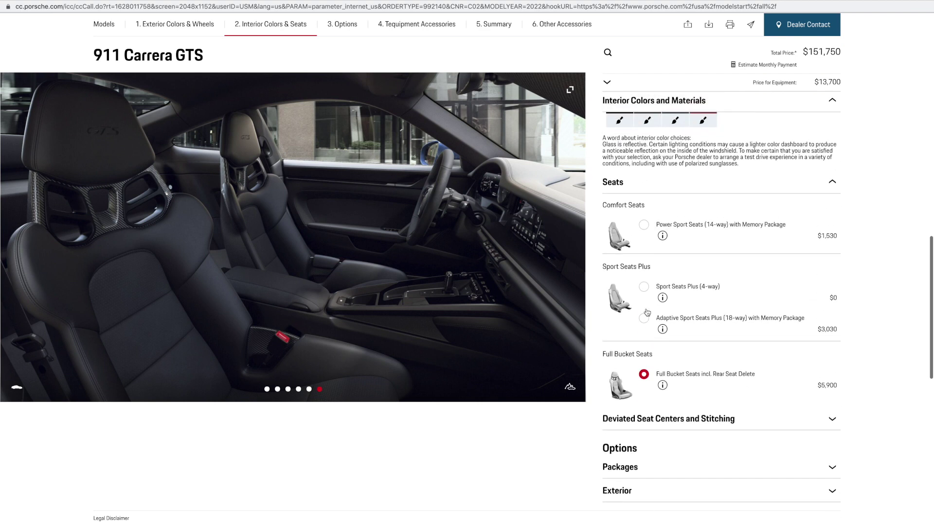
Step: Add the $3,760 Premium Package with BOSE Surround Sound, then expand the Exterior options list
left_click(615, 188)
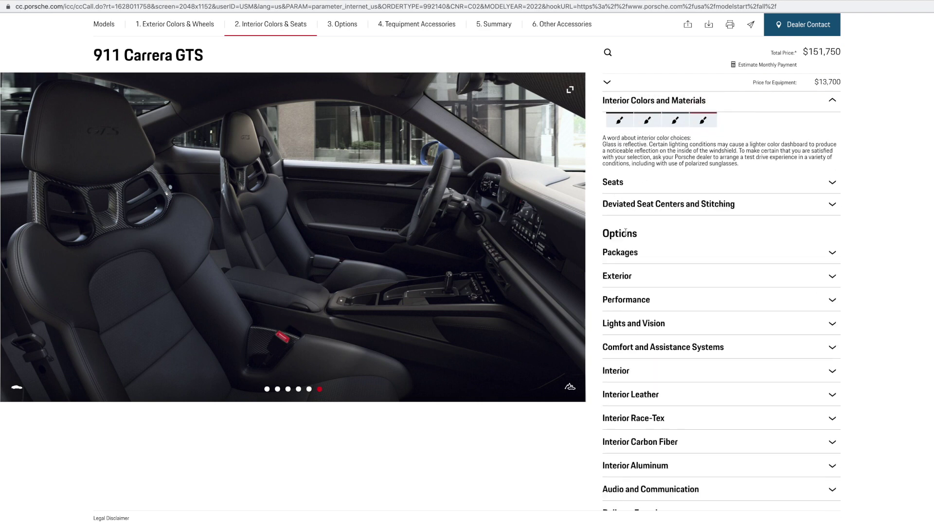
left_click(624, 256)
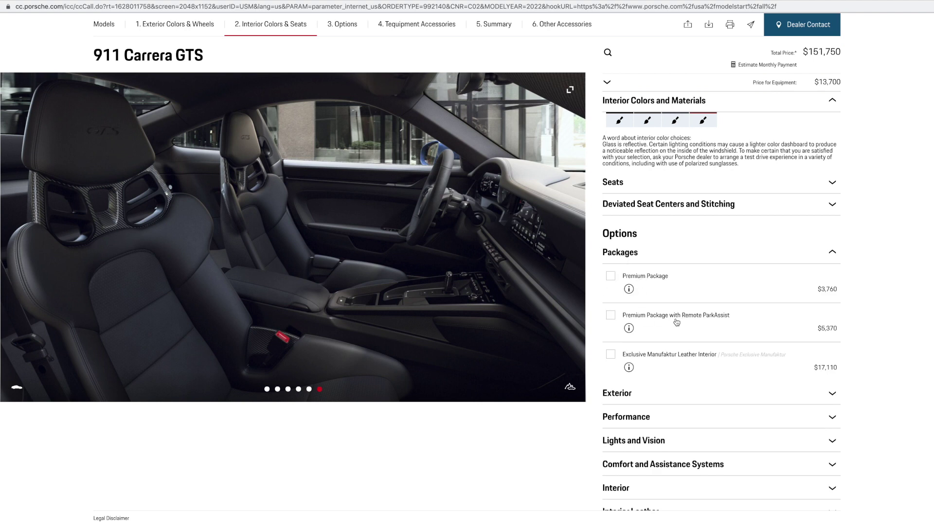
left_click(628, 289)
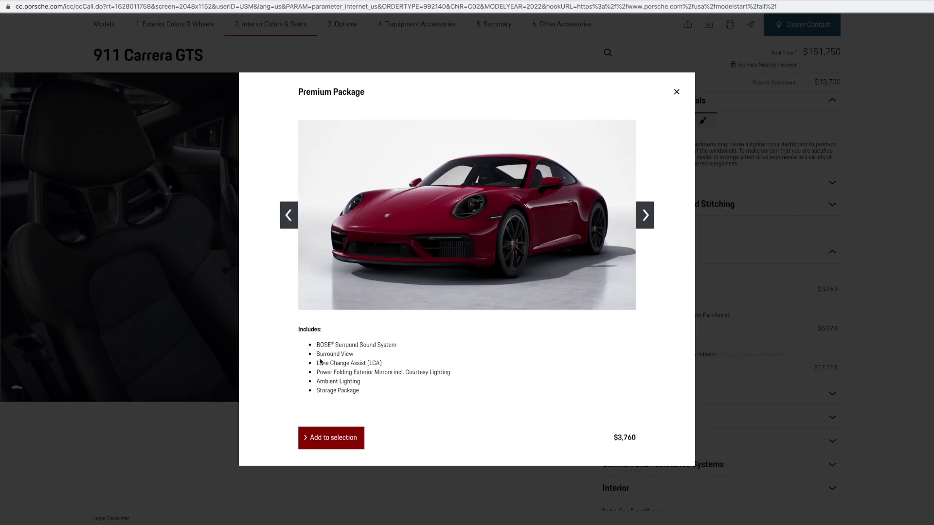
left_click(332, 438)
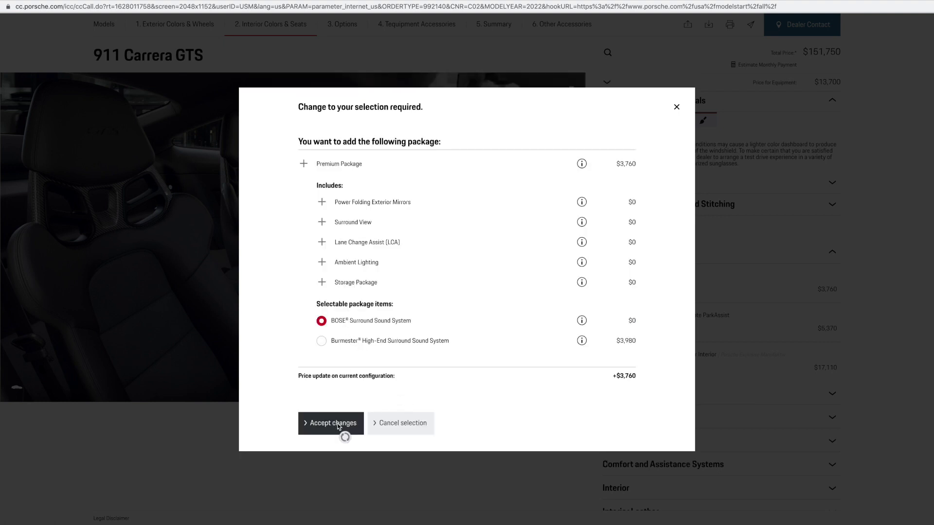
left_click(334, 427)
scroll(644, 318, "down", 1)
scroll(644, 318, "down", 2)
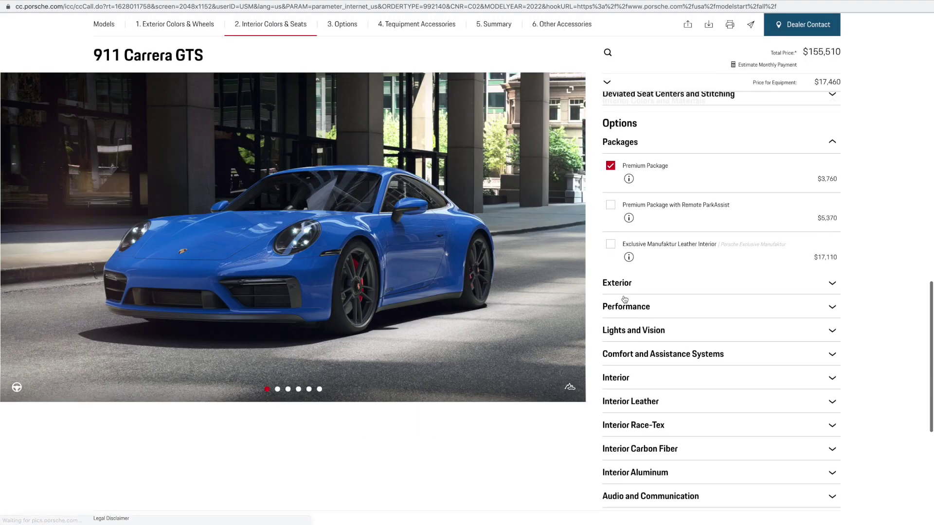
left_click(625, 284)
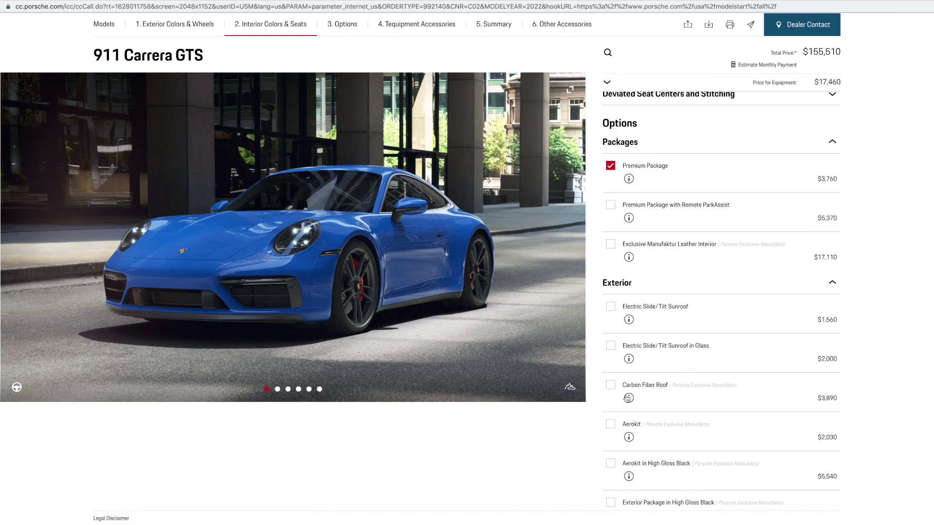
Step: Add the Exterior Mirror Base in Exterior Color
scroll(649, 397, "down", 2)
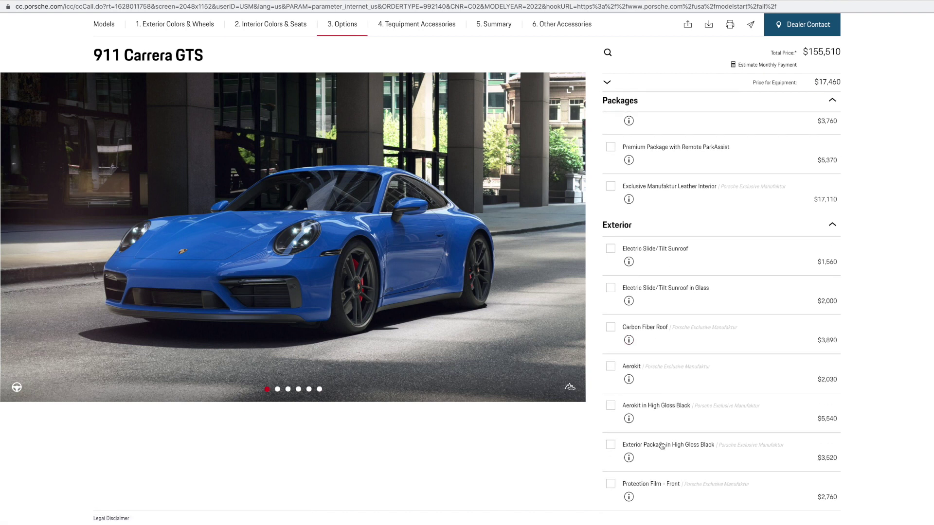
scroll(661, 445, "down", 2)
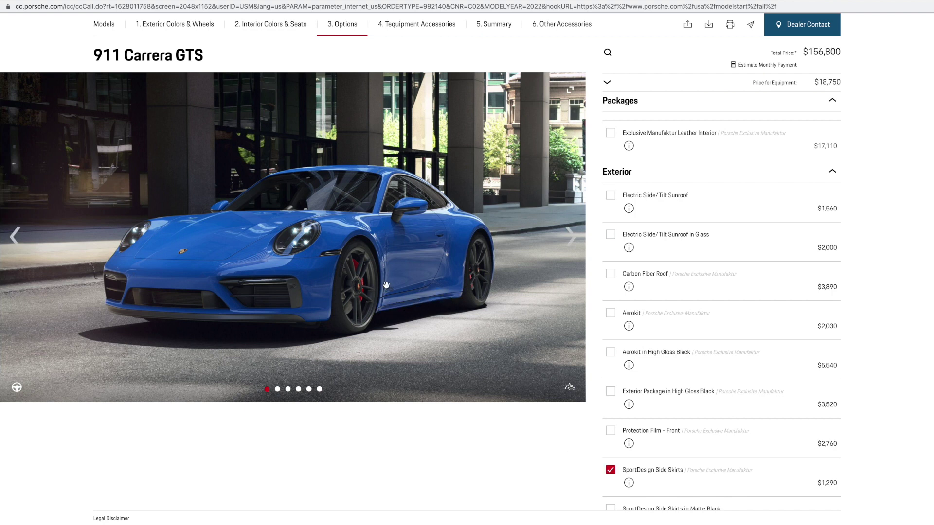
scroll(640, 357, "down", 4)
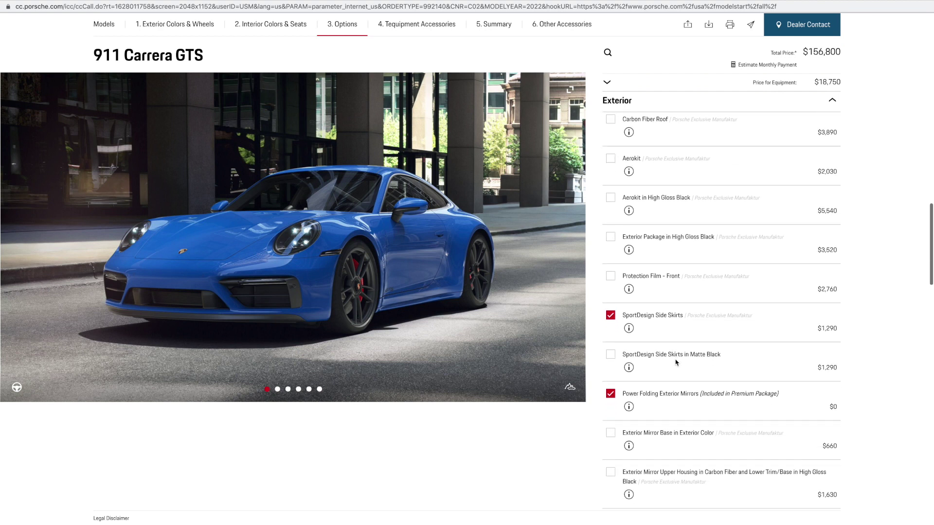
scroll(676, 362, "down", 2)
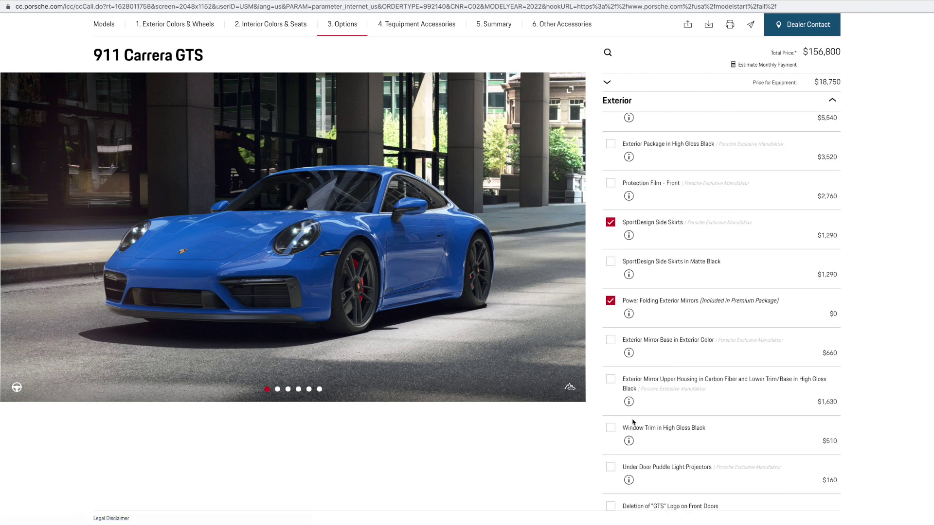
scroll(626, 423, "down", 1)
left_click(611, 335)
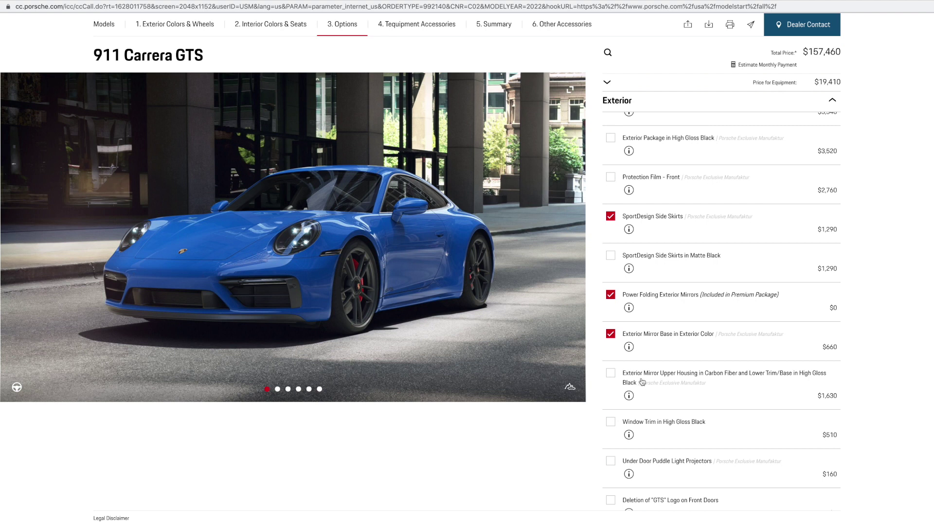
Step: Add the $160 Exclusive Design Fuel Cap after reviewing its details
scroll(641, 383, "down", 2)
scroll(673, 435, "down", 1)
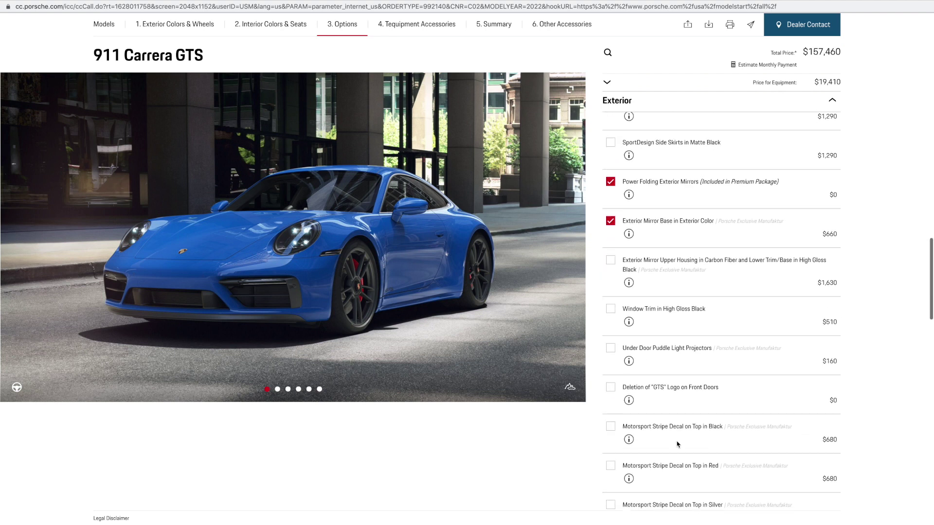
scroll(677, 444, "down", 8)
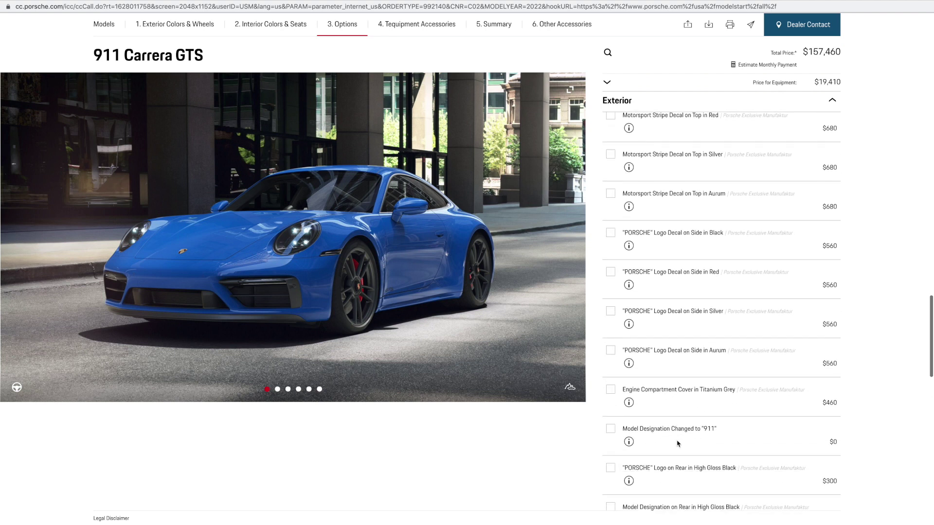
scroll(677, 443, "down", 6)
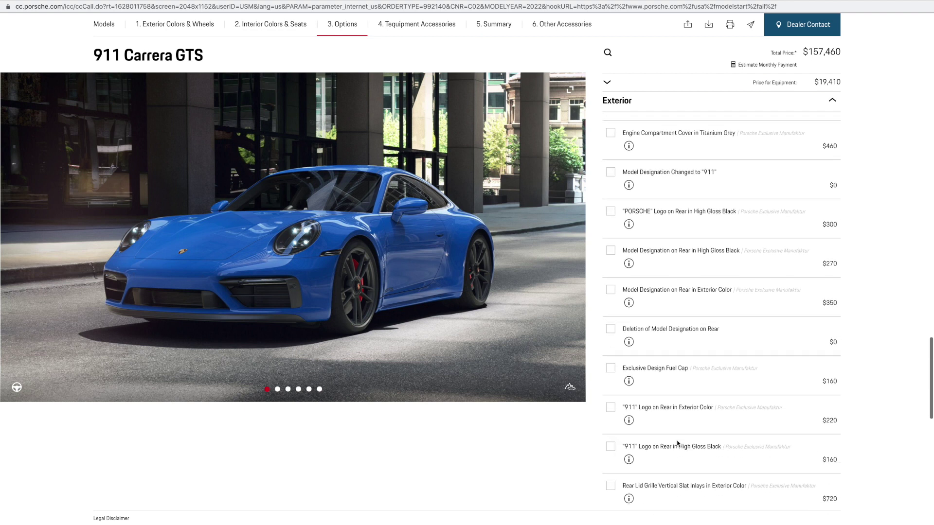
scroll(677, 444, "down", 1)
left_click(610, 337)
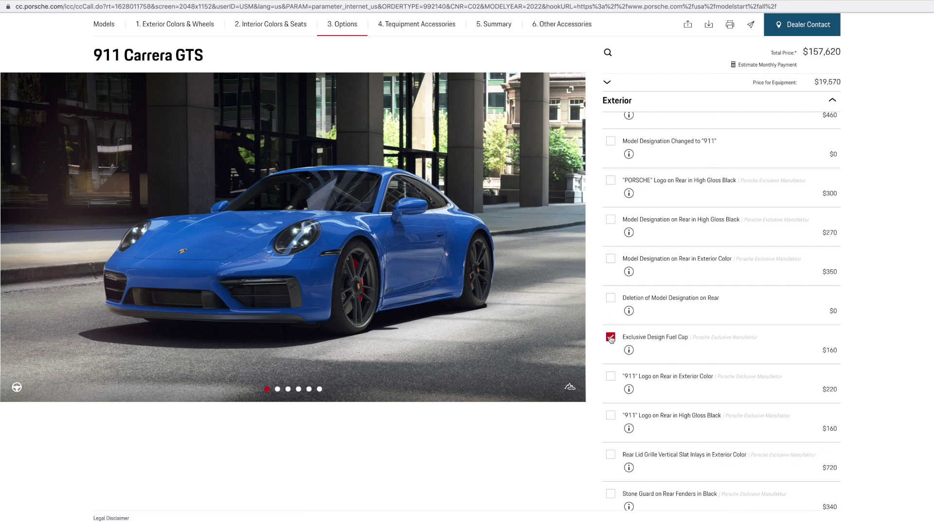
left_click(628, 350)
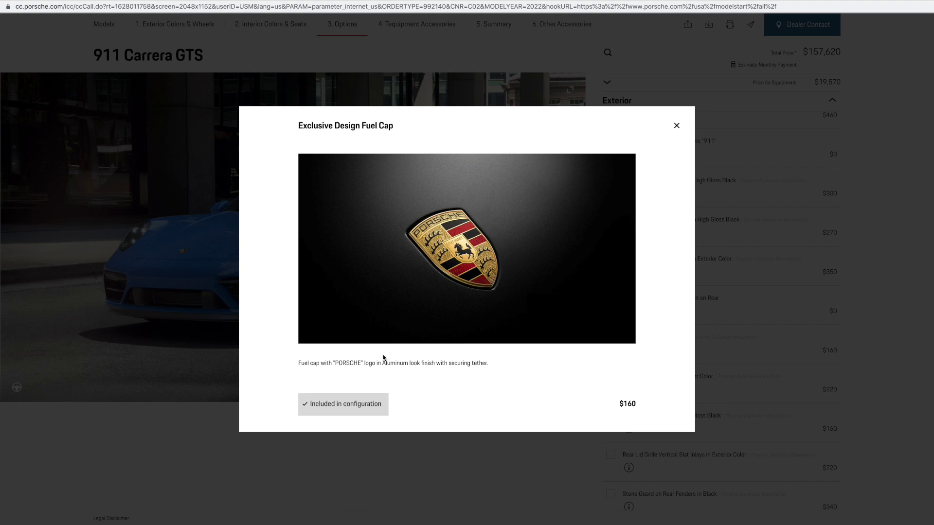
left_click(676, 128)
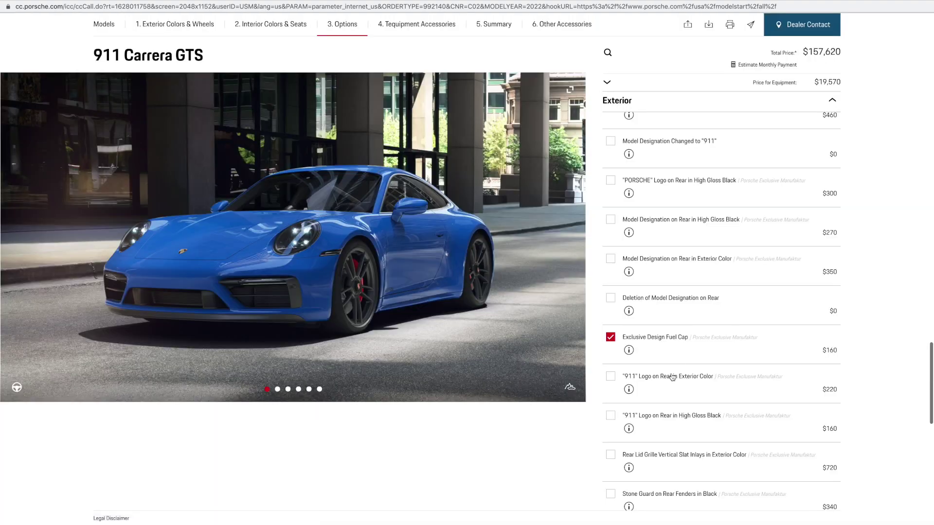
Step: Add black Stone Guards on the rear fenders ($340) and view the car from the side
scroll(672, 378, "down", 2)
scroll(672, 378, "down", 2)
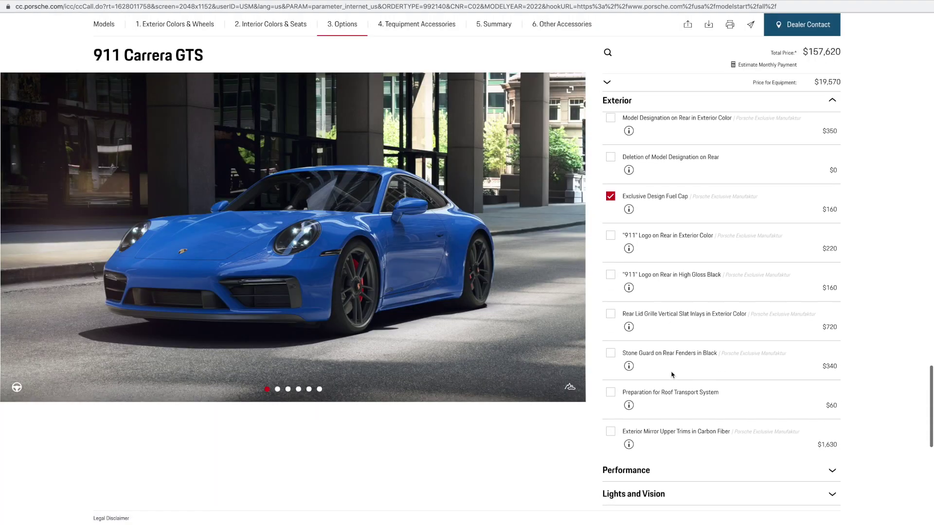
left_click(611, 355)
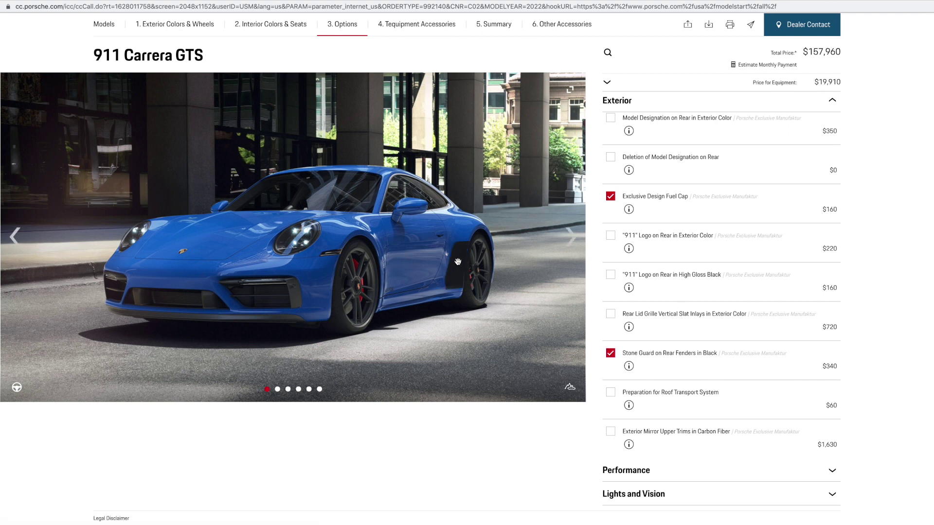
left_click(567, 242)
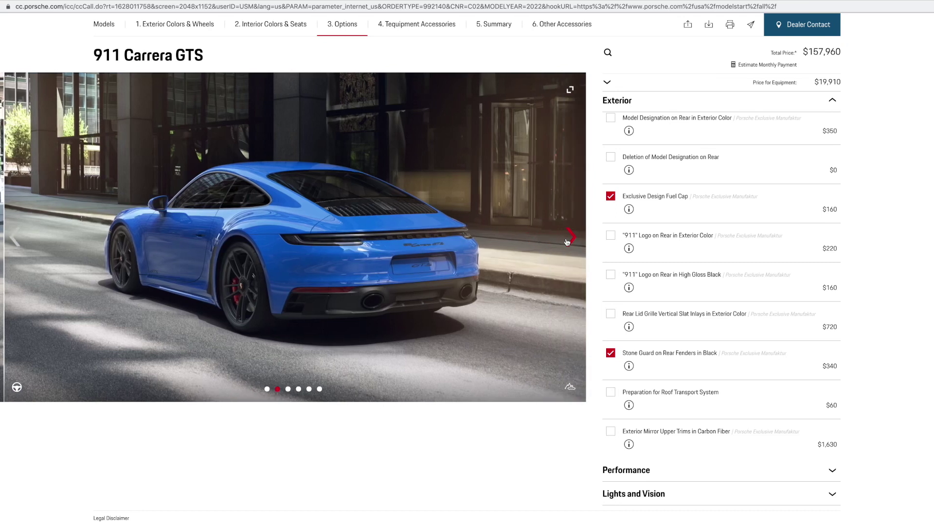
left_click(568, 240)
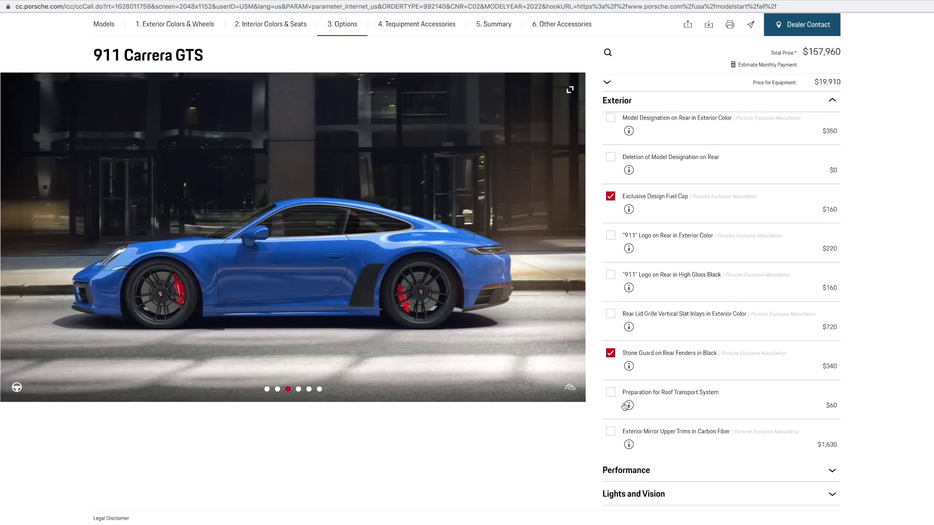
scroll(671, 297, "up", 2)
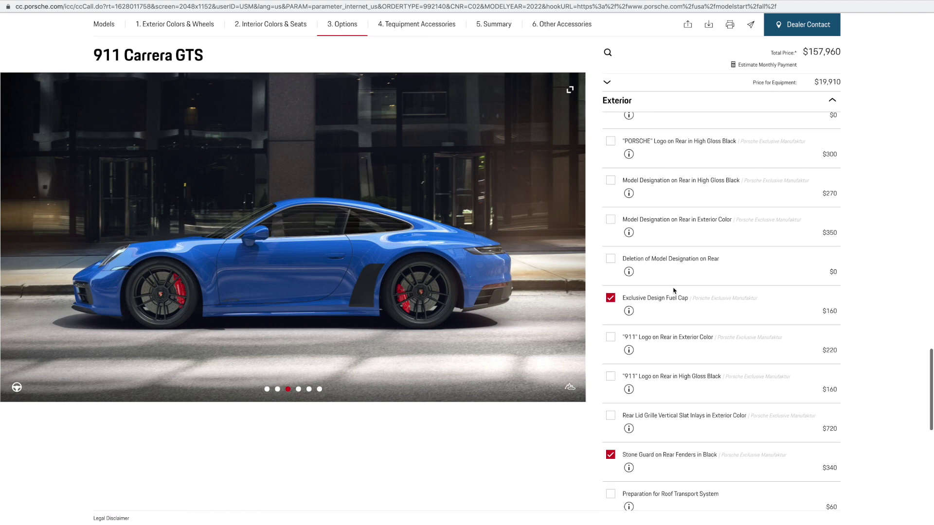
Step: Collapse Exterior, expand Performance and add the Extended Range Fuel Tank
left_click(616, 100)
scroll(639, 126, "up", 4)
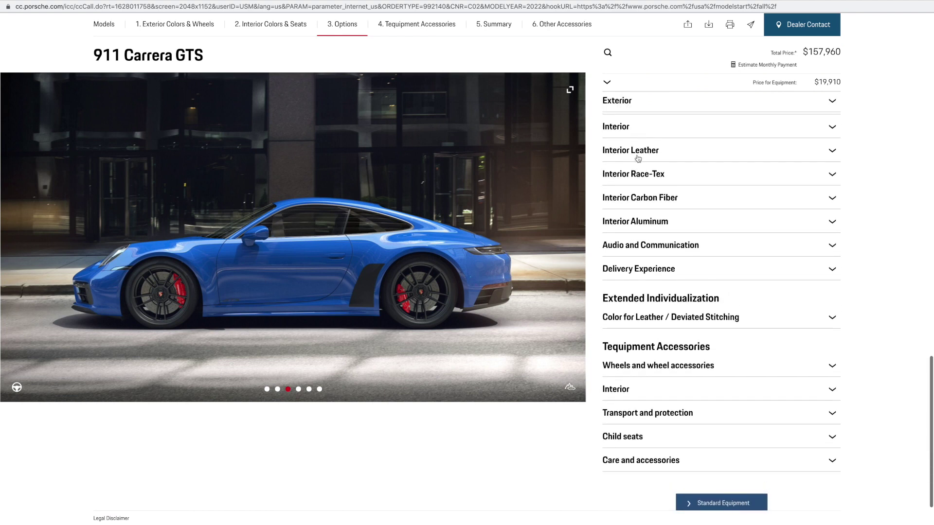
scroll(630, 163, "up", 2)
scroll(629, 219, "down", 1)
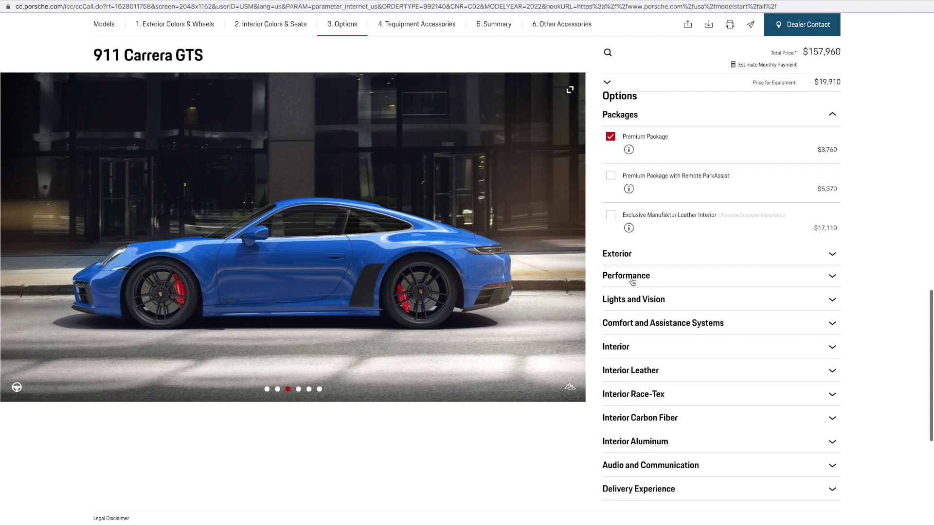
left_click(627, 273)
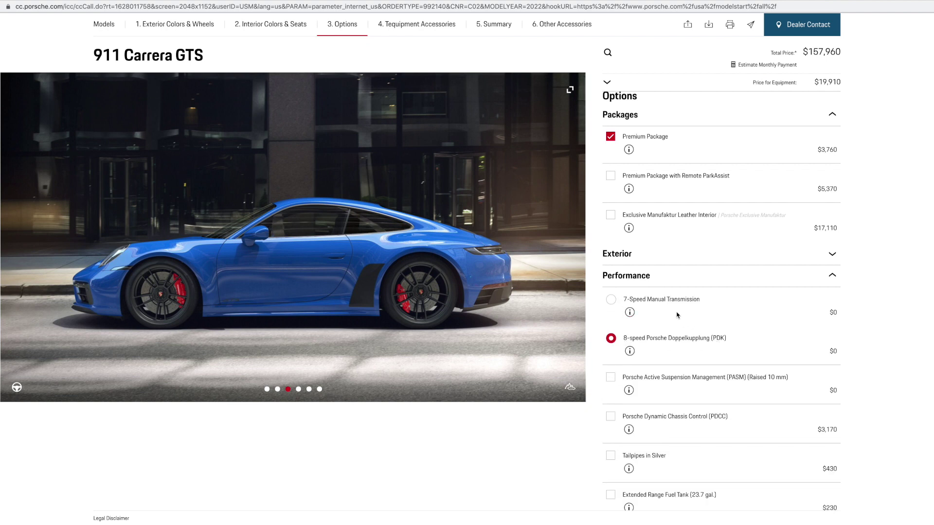
scroll(674, 346, "down", 4)
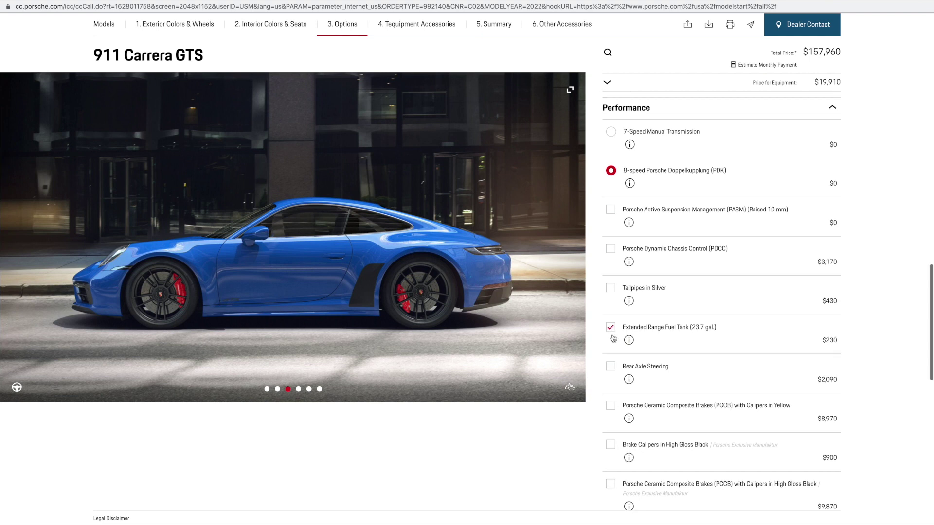
left_click(612, 330)
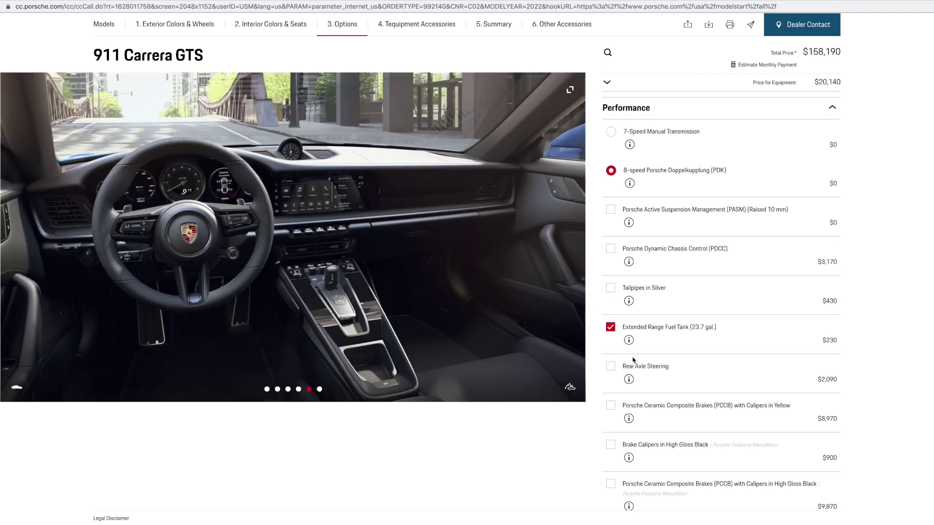
Step: Add Rear Axle Steering and the $1,120 Porsche Design Subsecond Clock, reaching $161,400
scroll(633, 359, "down", 1)
left_click(609, 303)
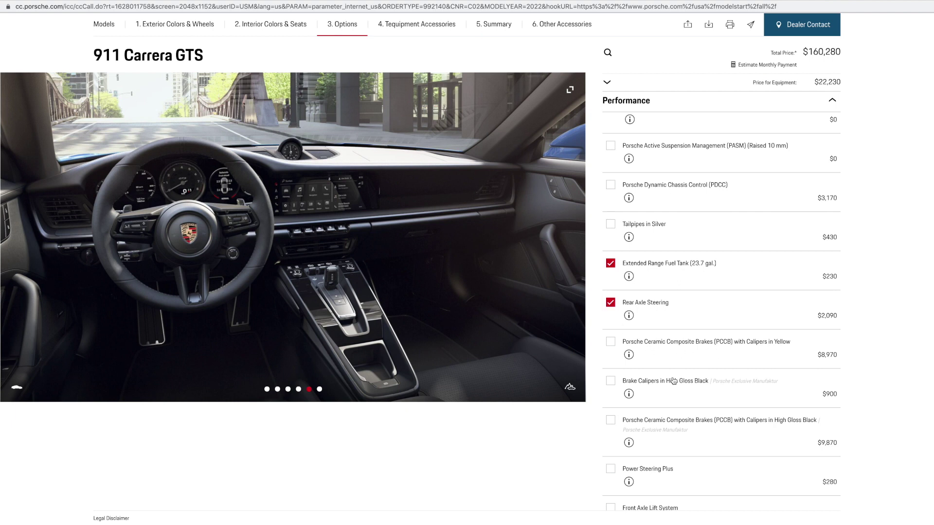
scroll(673, 381, "down", 2)
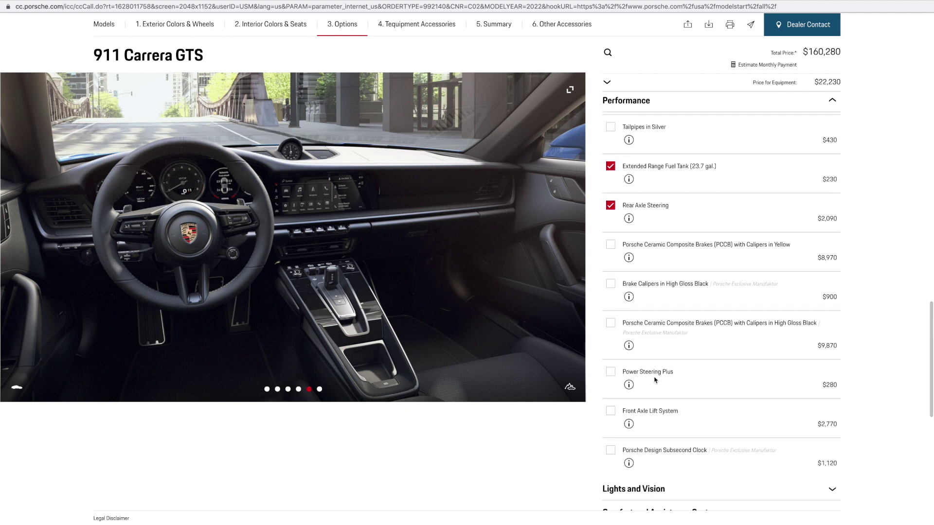
scroll(655, 380, "down", 1)
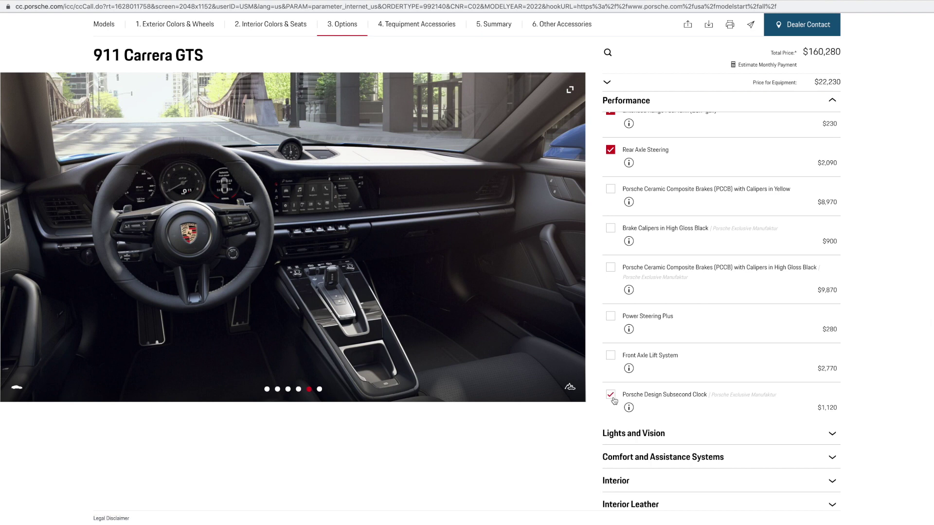
left_click(611, 395)
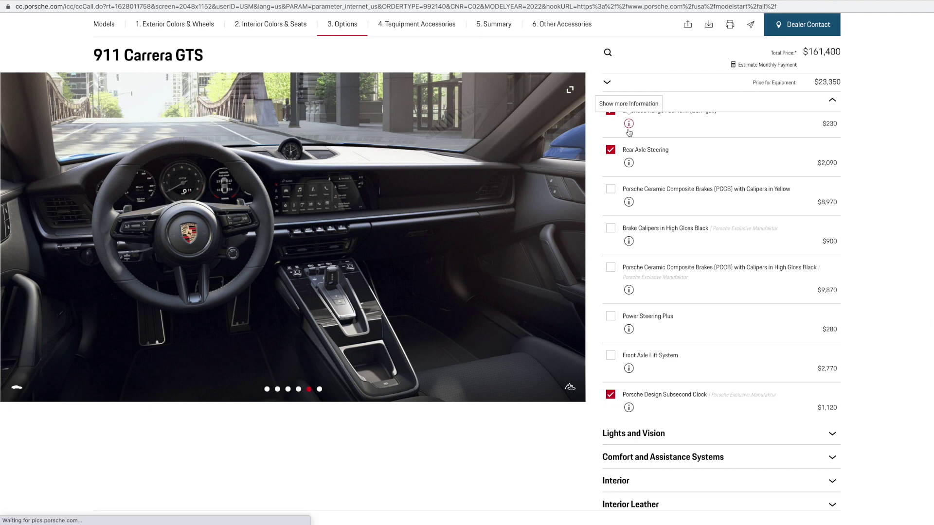
scroll(627, 325, "up", 10)
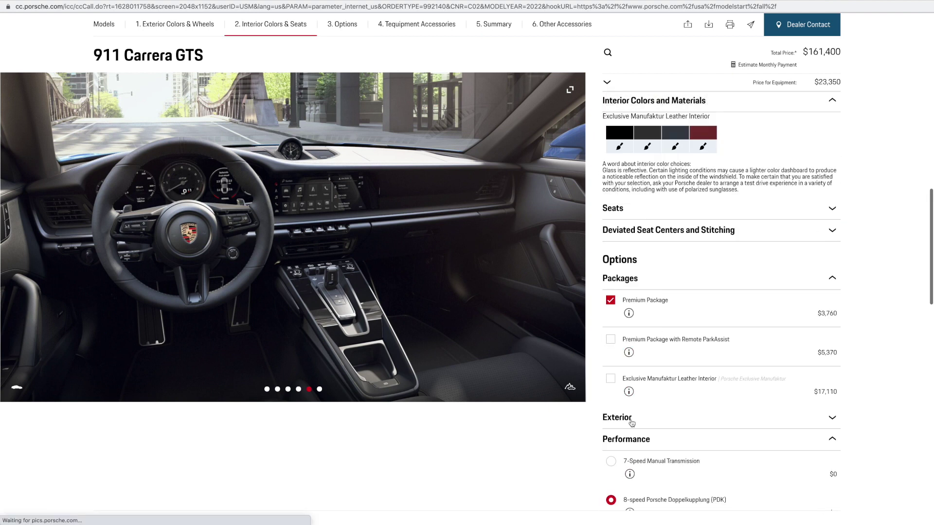
left_click(634, 435)
scroll(637, 431, "down", 2)
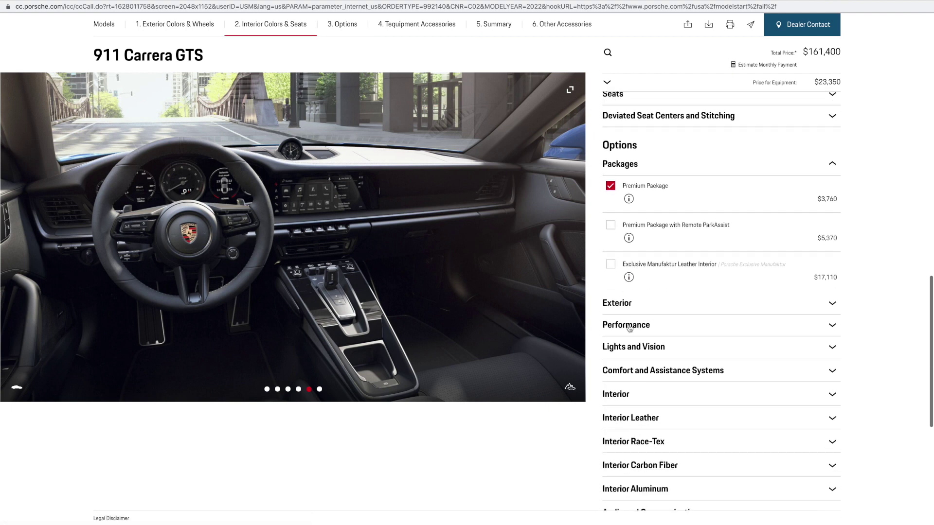
Step: Add LED-Matrix Design Headlights in Black with PDLS+ ($1,890) from Lights and Vision
left_click(620, 165)
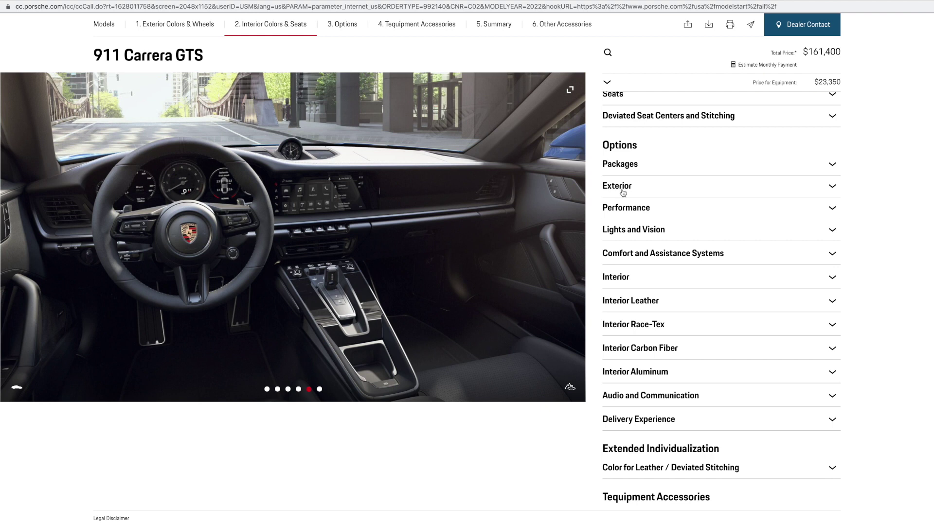
left_click(623, 209)
left_click(623, 209)
left_click(623, 230)
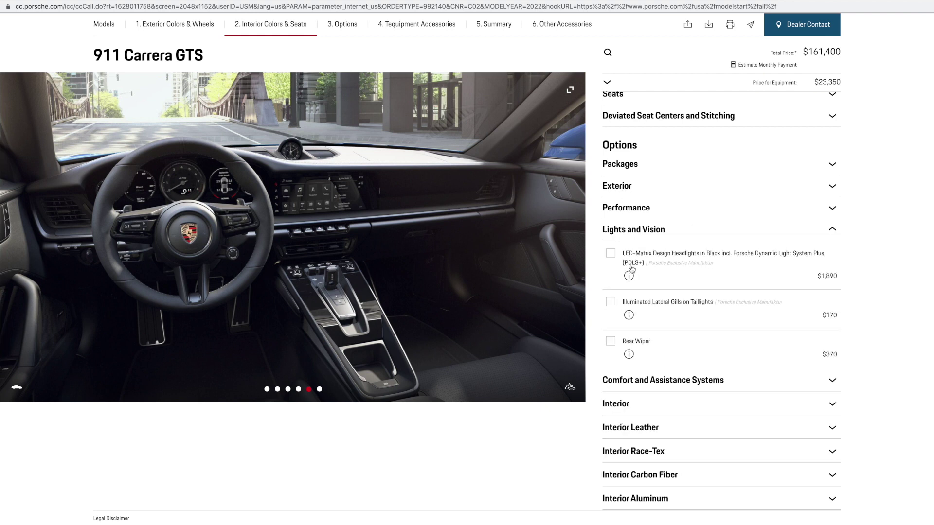
left_click(568, 237)
left_click(568, 237)
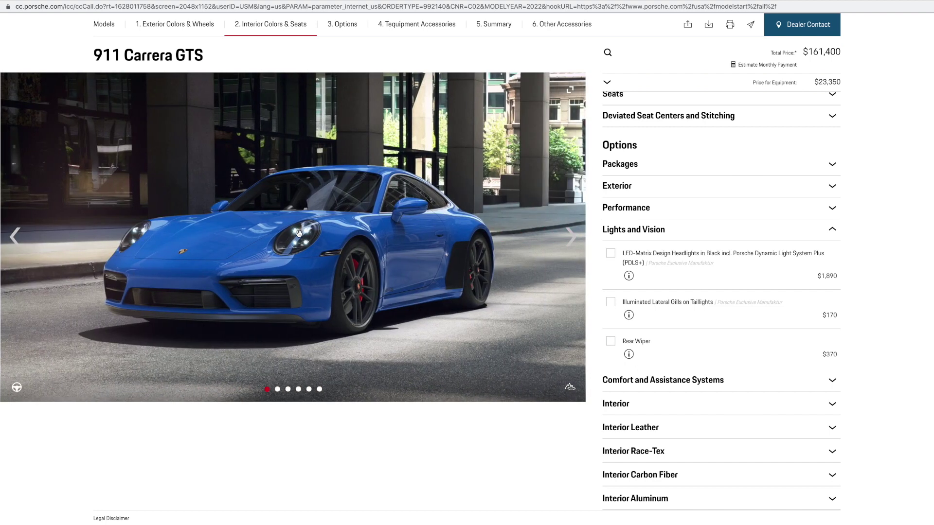
left_click(611, 253)
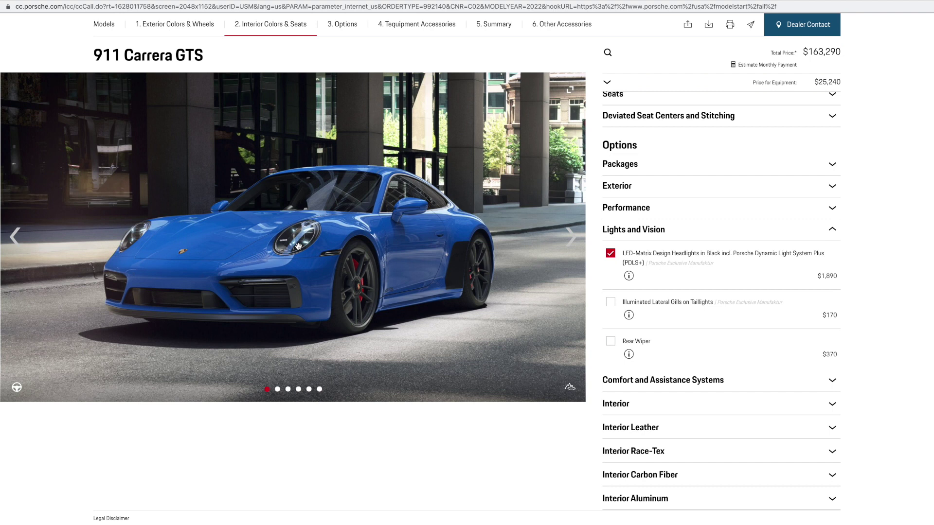
Step: Add the $170 Illuminated Lateral Gills on Taillights, bringing the total to $163,460
left_click(628, 315)
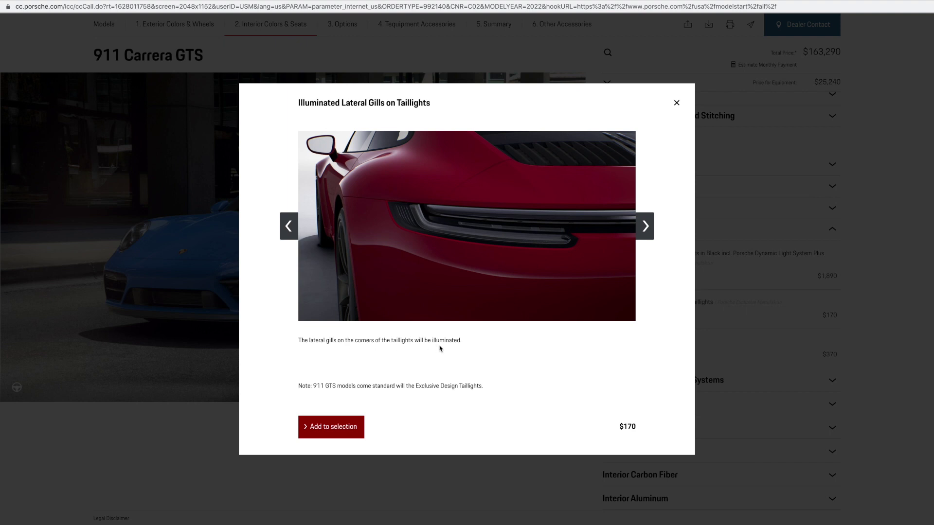
left_click(331, 434)
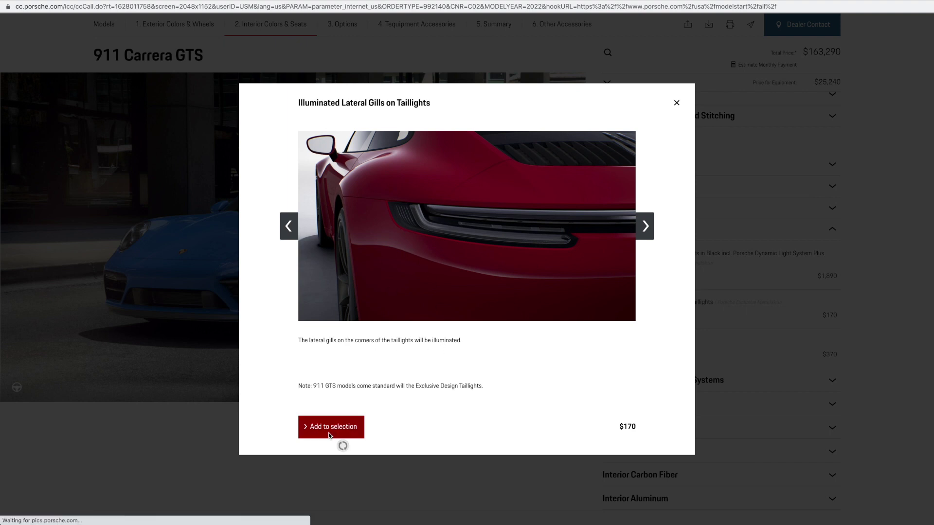
left_click(676, 104)
scroll(607, 350, "down", 1)
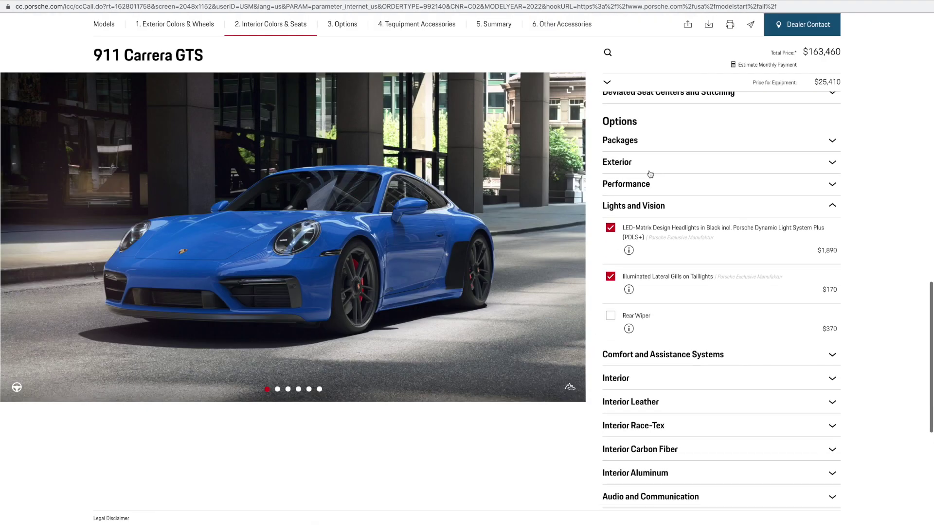
Step: Browse Comfort and Assistance Systems, then open the Interior section to the painted vehicle key options
left_click(637, 201)
left_click(638, 219)
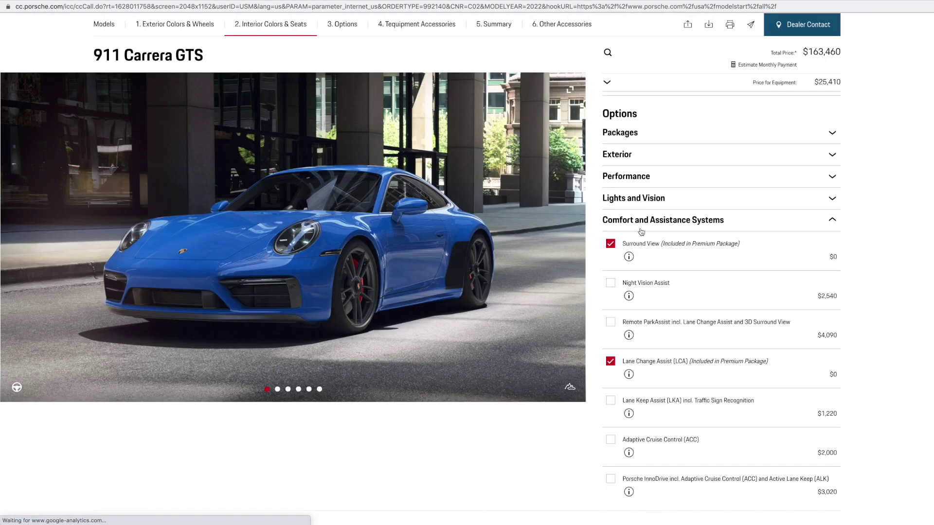
scroll(646, 315, "down", 5)
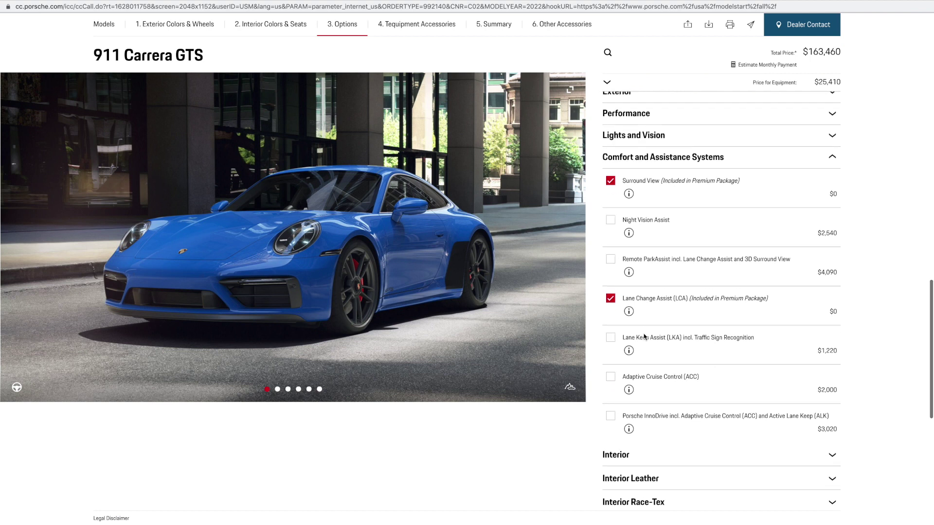
scroll(624, 155, "up", 1)
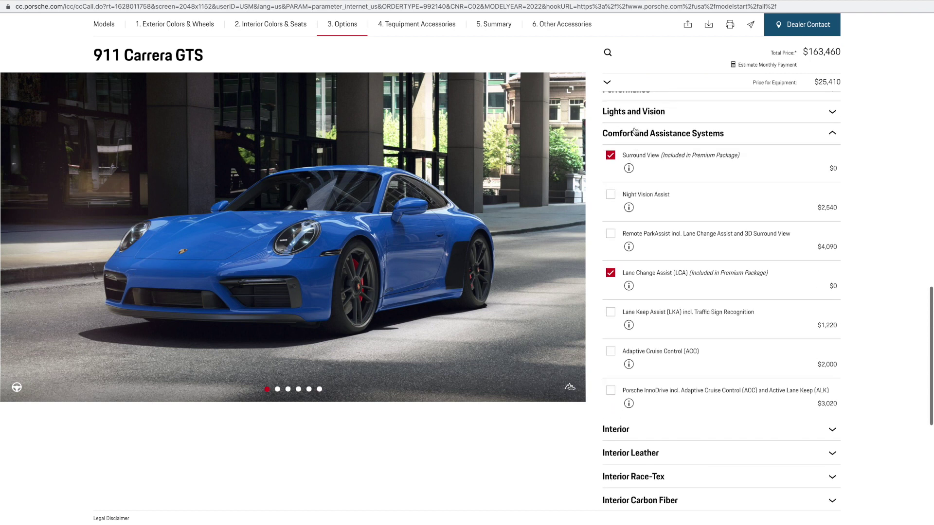
left_click(635, 134)
left_click(623, 156)
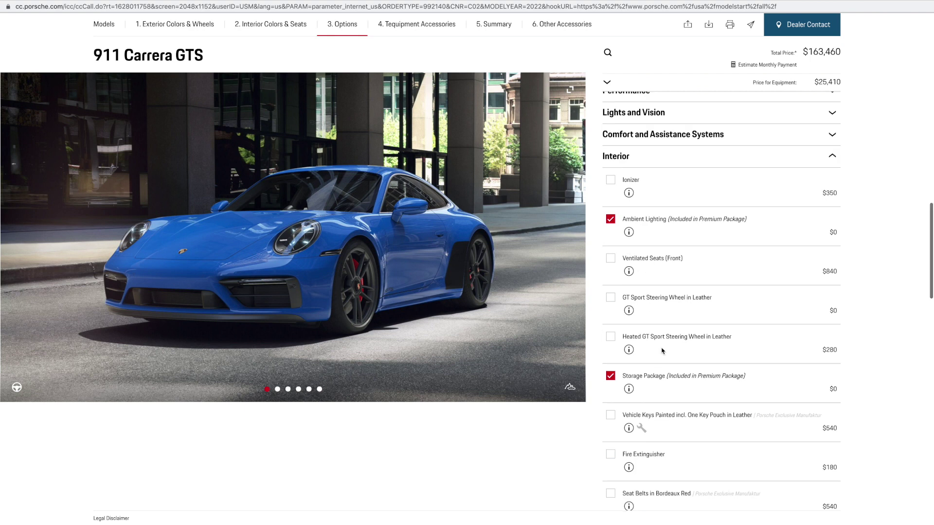
scroll(661, 352, "down", 4)
scroll(659, 353, "down", 3)
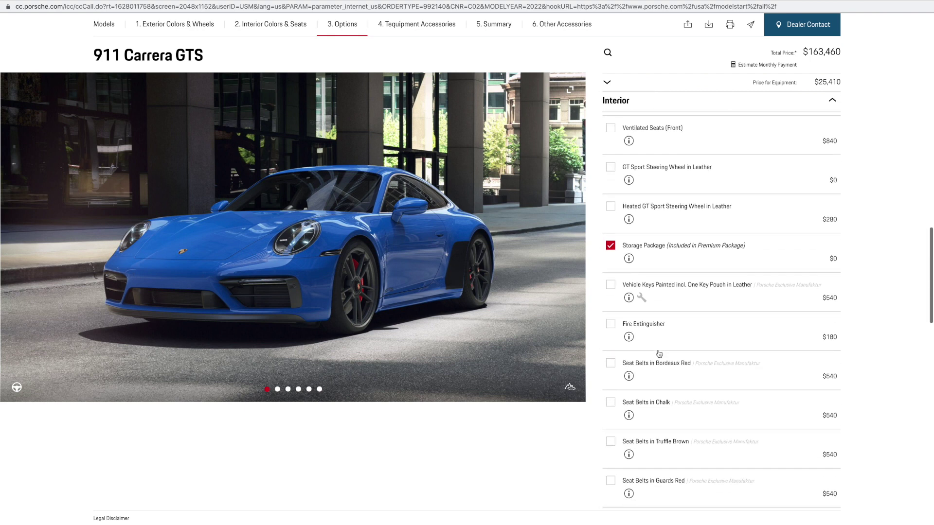
Step: Add $540 painted vehicle keys with black bolsters, black lanyard and GT Silver stitching
left_click(611, 232)
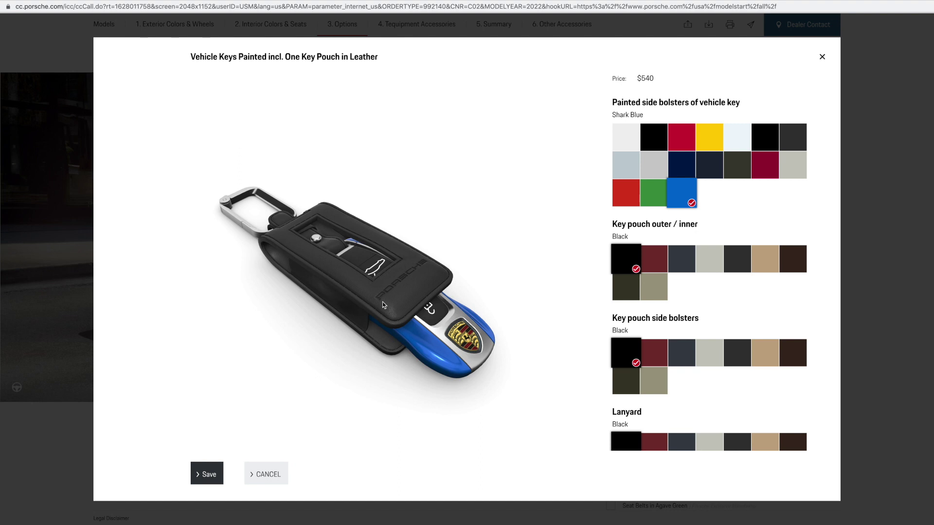
scroll(650, 336, "down", 3)
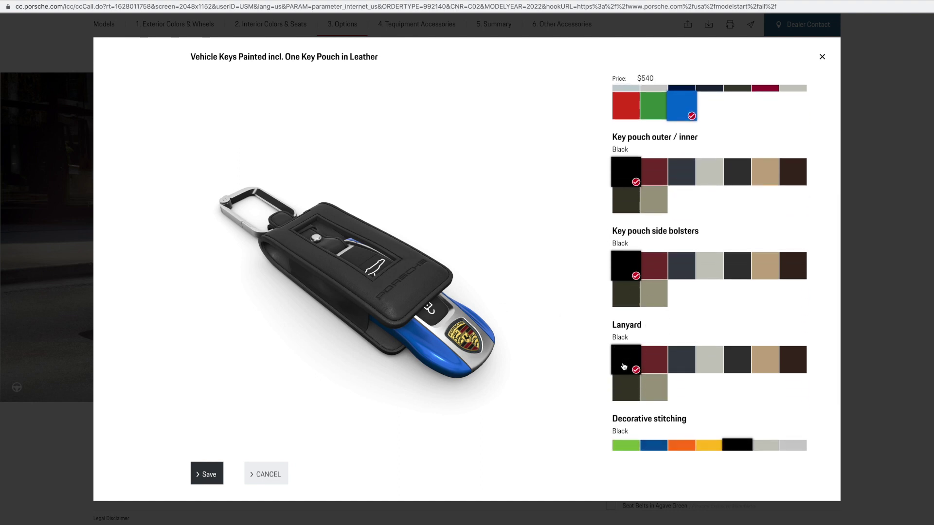
scroll(623, 366, "down", 2)
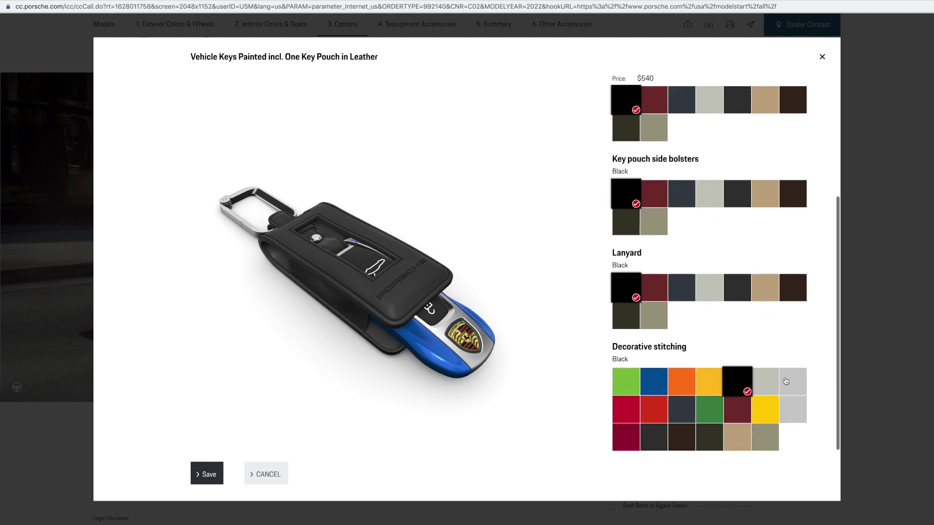
left_click(794, 414)
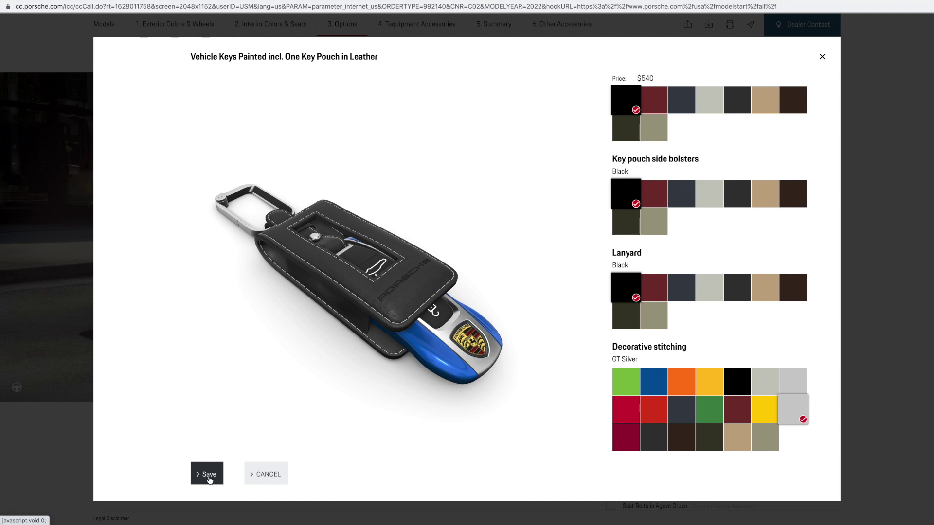
left_click(224, 465)
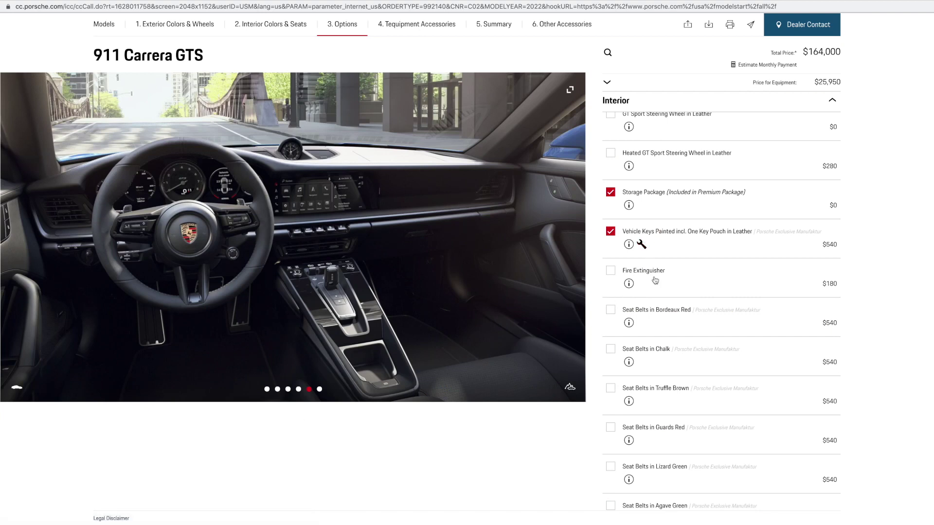
Step: Add Seat Belts in Guards Red ($540) and view them in the seats image
scroll(653, 281, "down", 3)
scroll(656, 285, "down", 3)
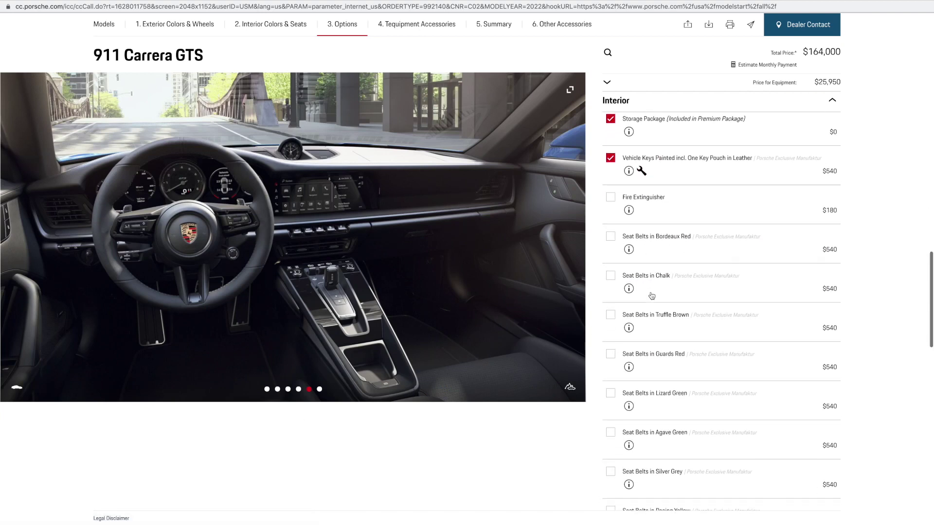
scroll(651, 312, "down", 9)
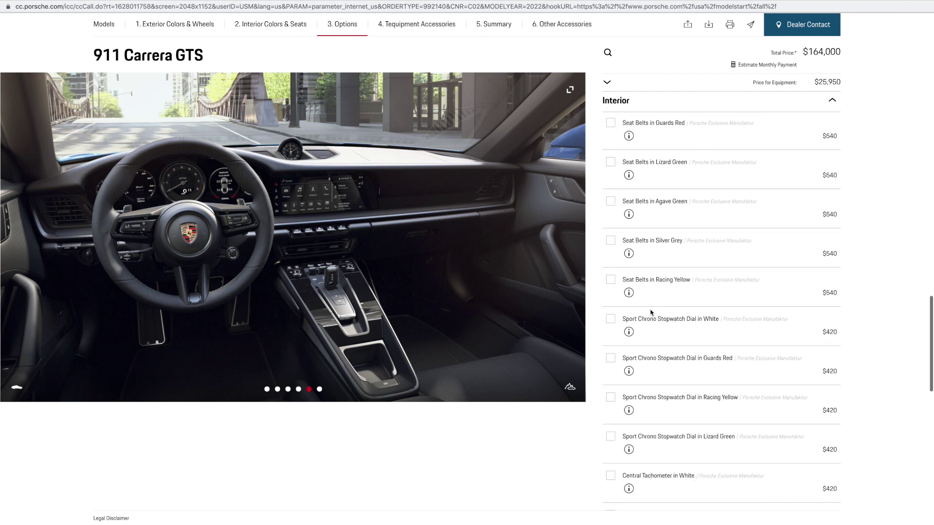
scroll(625, 250, "up", 4)
left_click(612, 202)
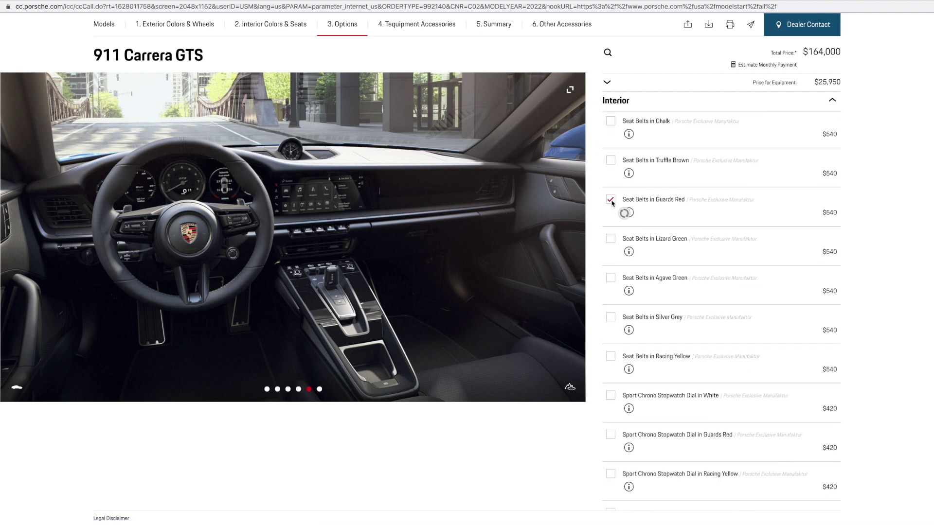
left_click(569, 223)
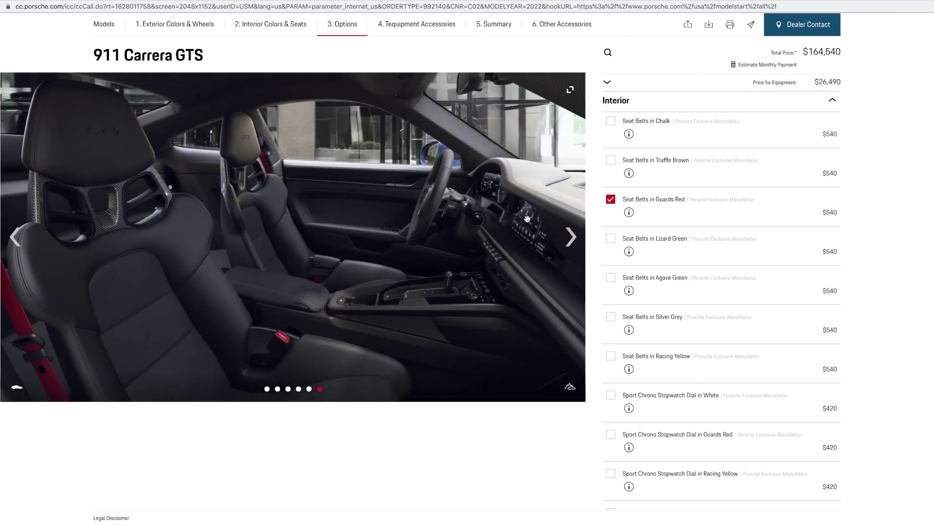
Step: Add the Guards Red Central Tachometer ($420), bringing the total to $164,960
scroll(667, 325, "down", 4)
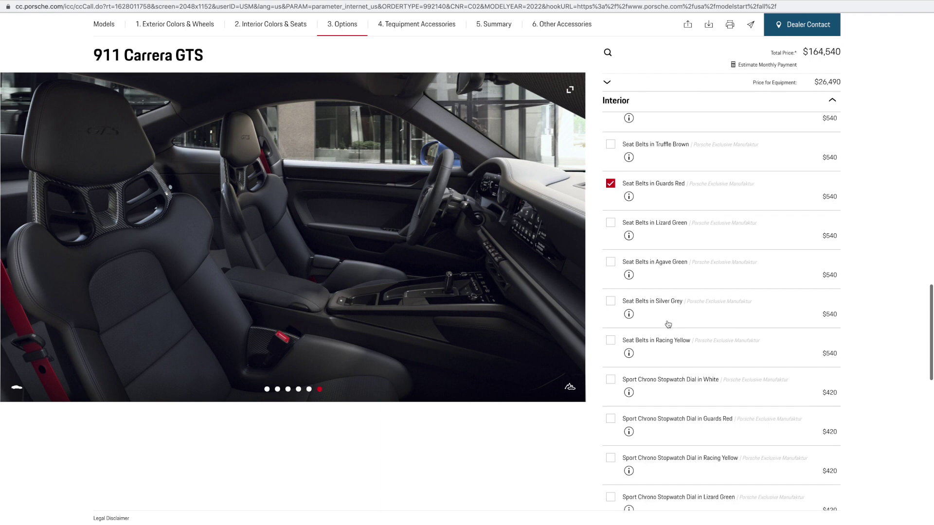
scroll(667, 324, "down", 1)
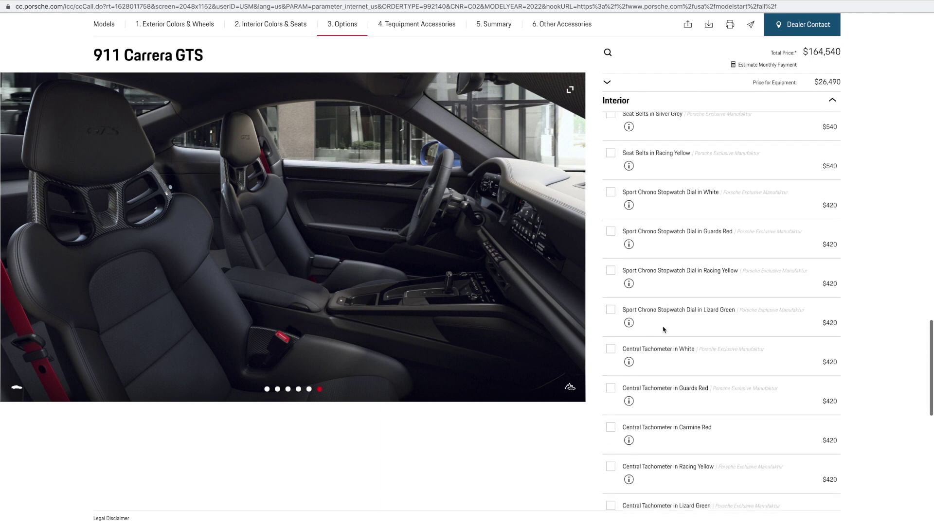
scroll(622, 322, "down", 2)
left_click(610, 311)
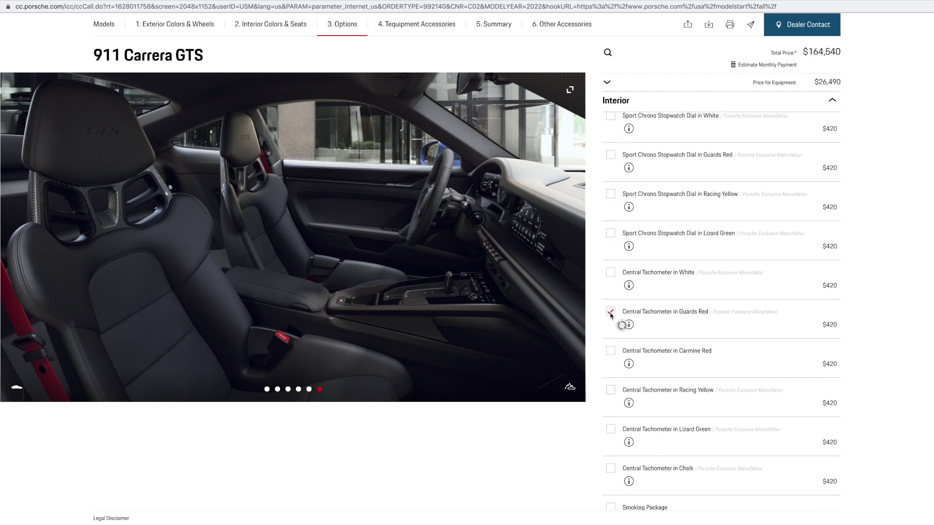
left_click(15, 236)
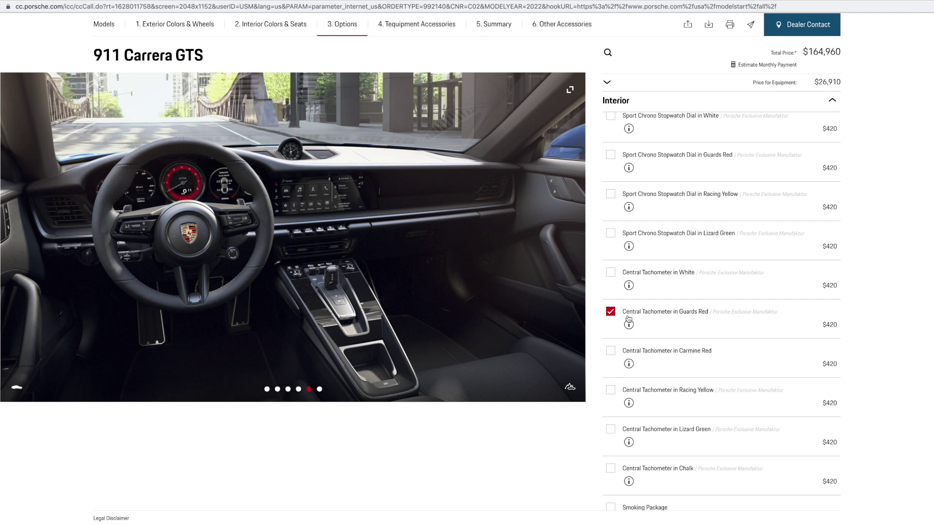
scroll(630, 323, "down", 1)
scroll(634, 318, "down", 3)
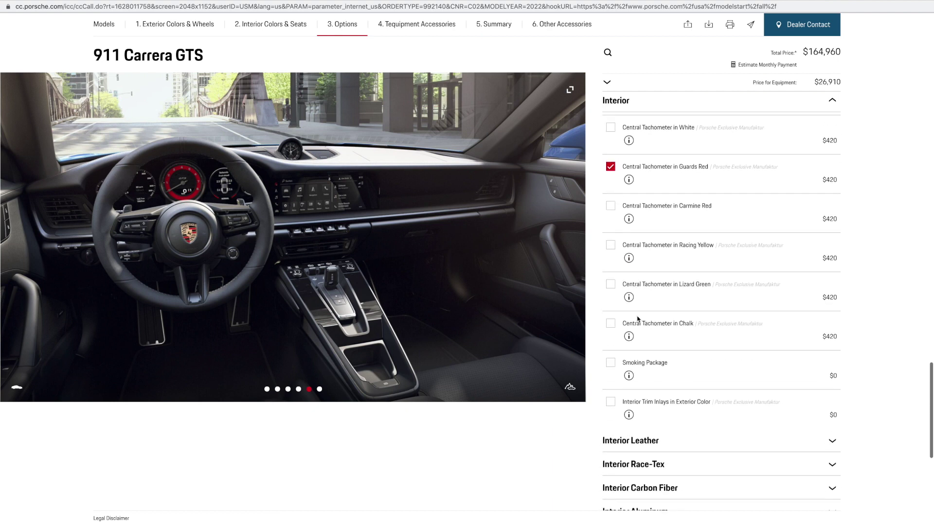
scroll(637, 319, "up", 20)
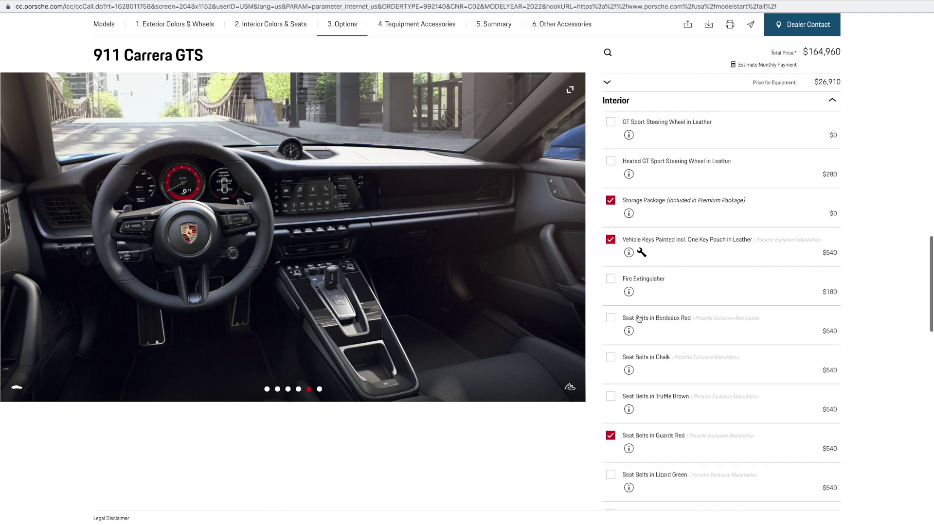
Step: Add the $520 leather Steering Column Casing for the manual steering column under Interior Leather
left_click(624, 234)
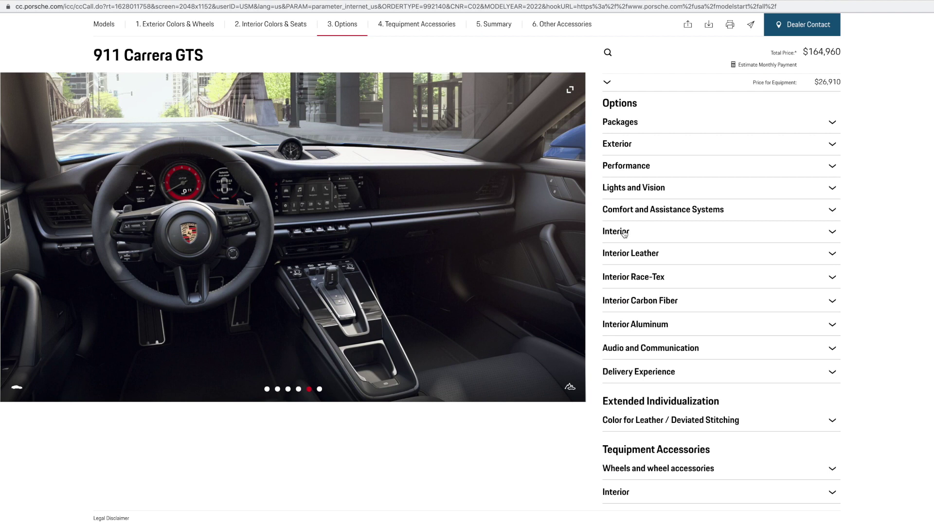
left_click(631, 254)
scroll(647, 279, "down", 2)
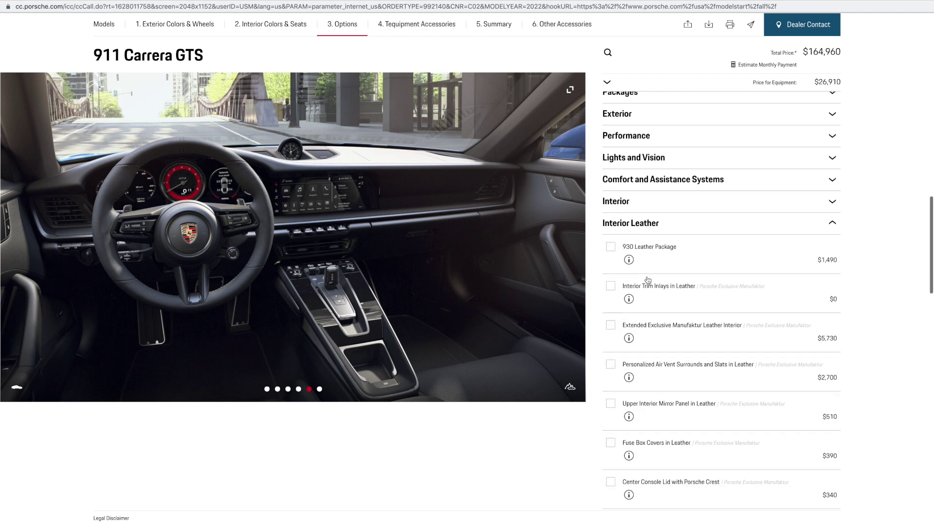
scroll(647, 279, "down", 3)
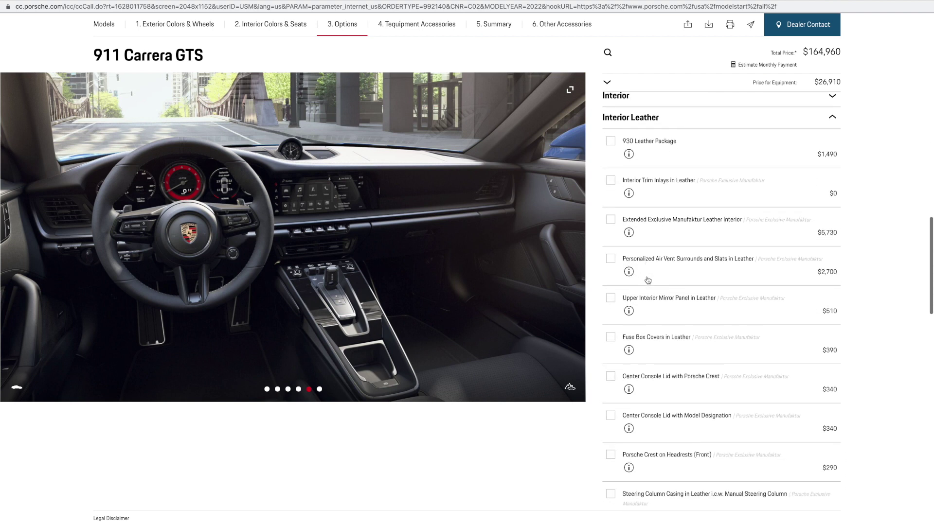
scroll(647, 279, "down", 2)
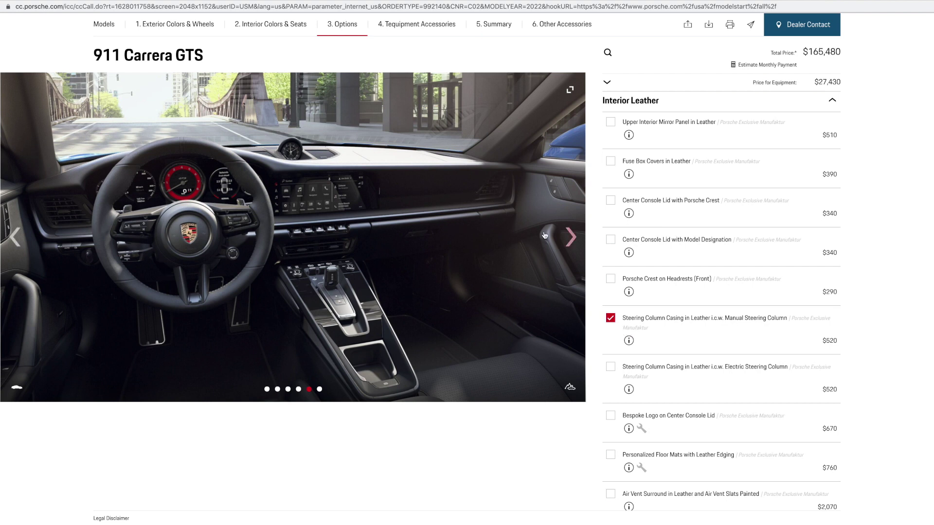
left_click(567, 236)
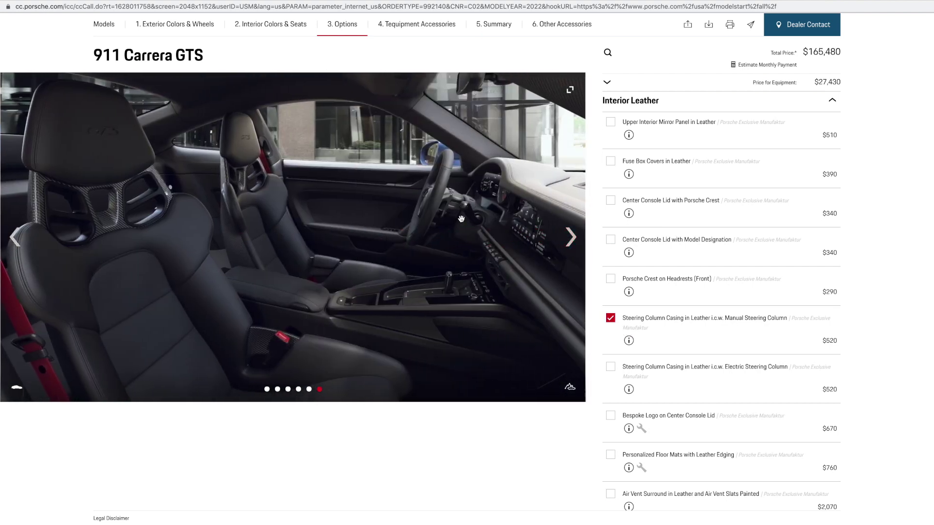
scroll(690, 392, "down", 2)
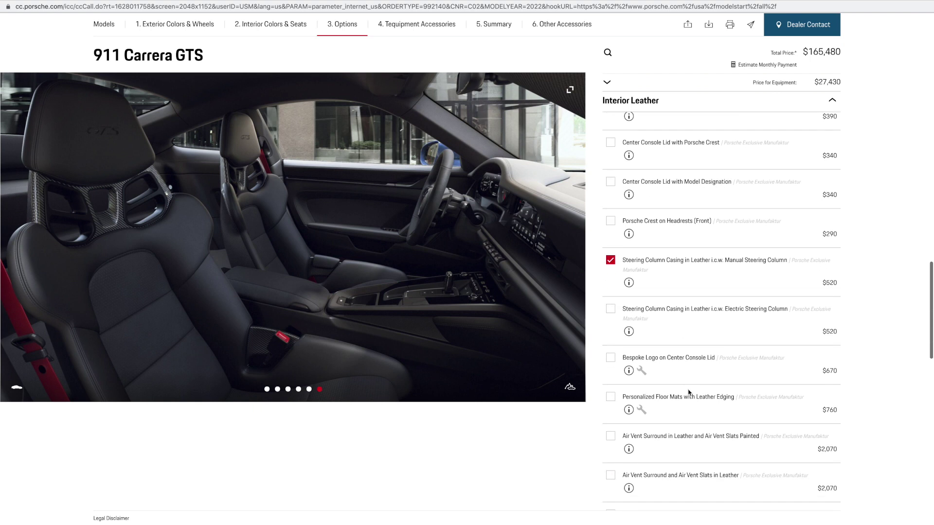
scroll(689, 392, "down", 4)
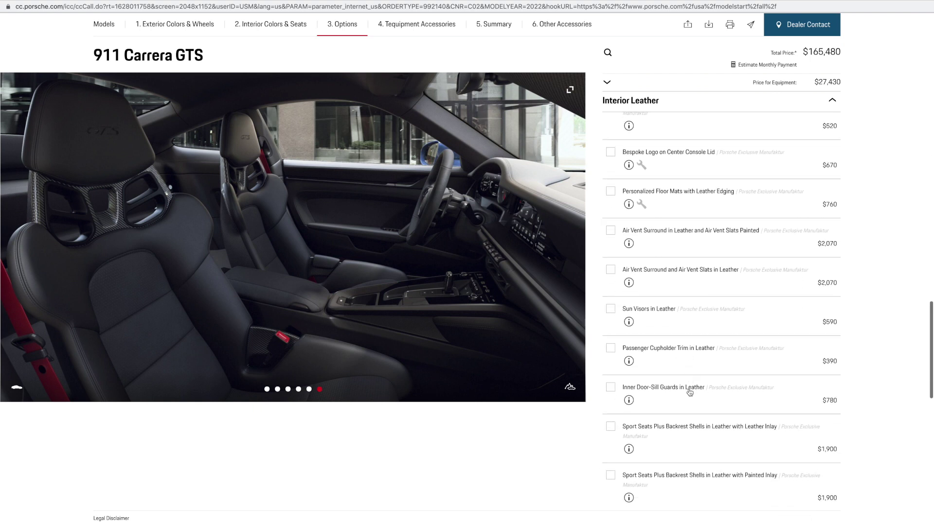
scroll(689, 392, "down", 5)
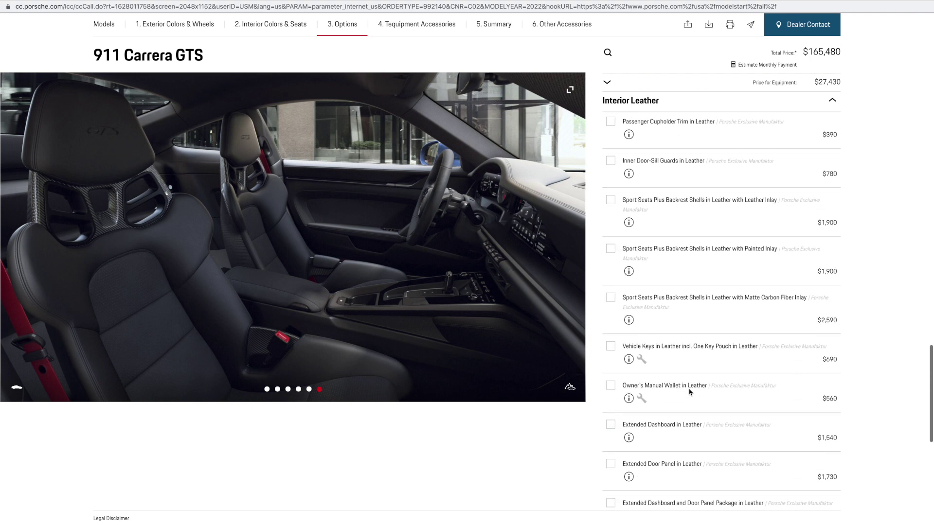
scroll(689, 391, "down", 1)
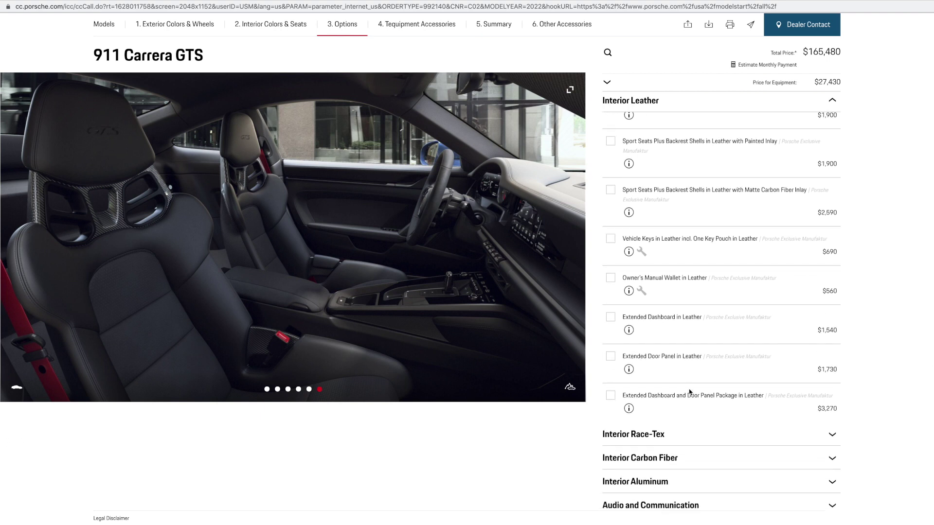
scroll(689, 391, "up", 1)
scroll(689, 392, "up", 15)
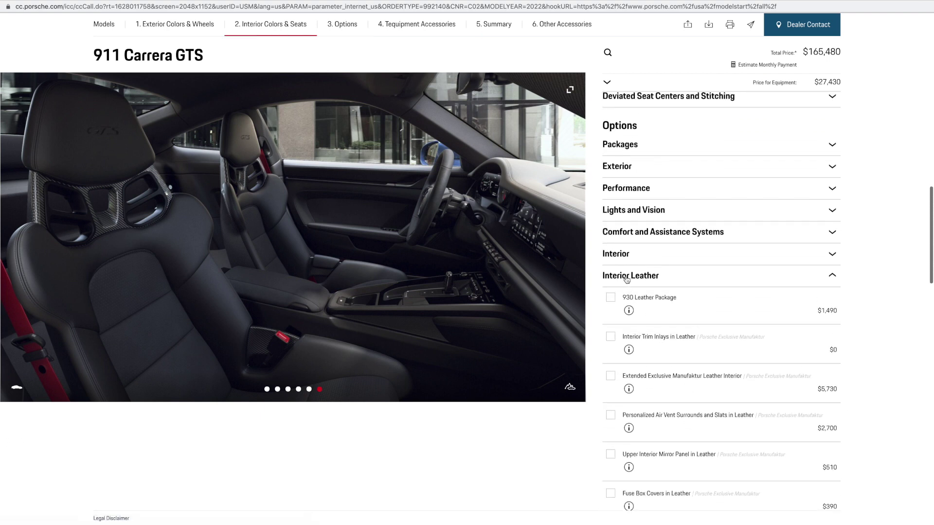
Step: Add Race-Tex roof lining ($1,360), sun visors ($590) and seat belt outlet trims ($550)
left_click(628, 276)
left_click(639, 303)
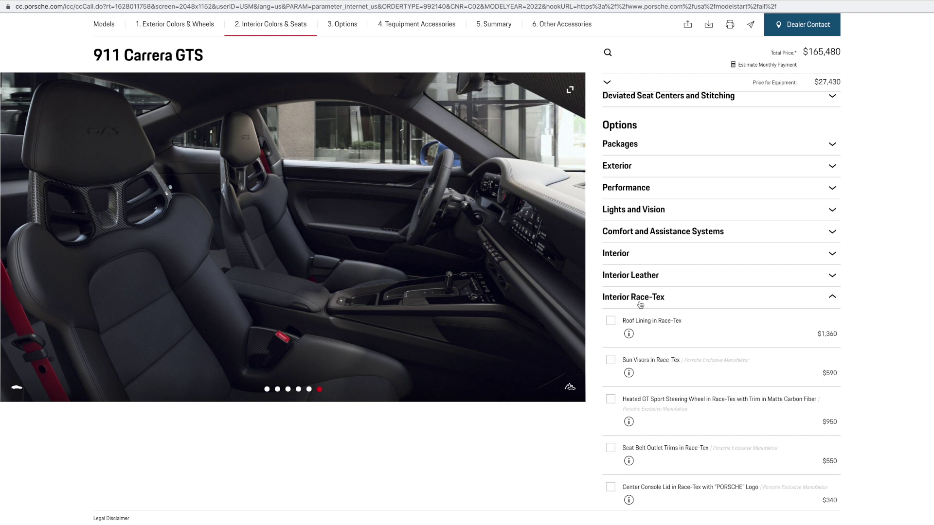
left_click(610, 320)
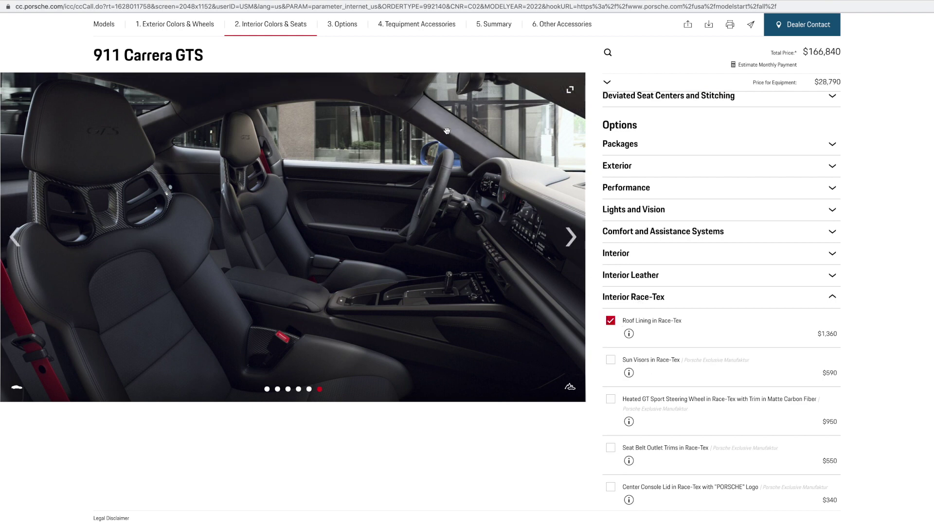
left_click(613, 364)
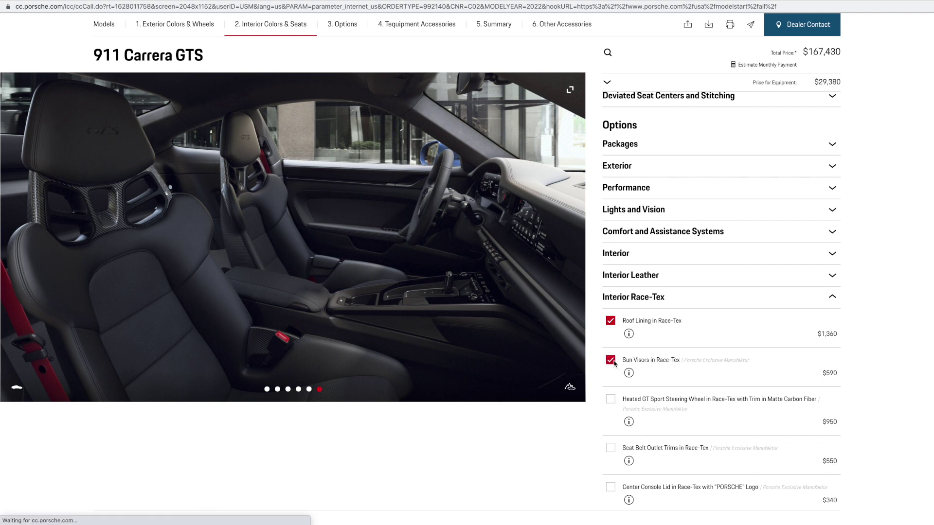
scroll(662, 376, "down", 2)
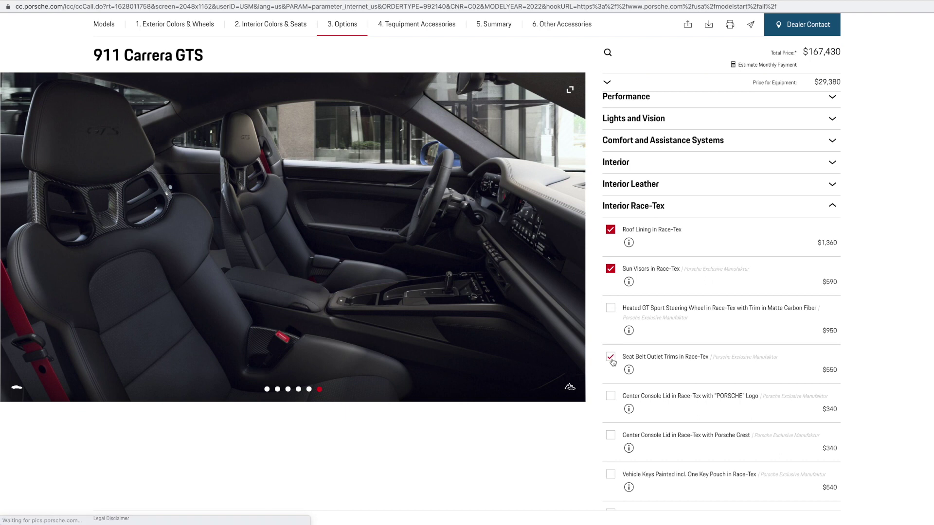
left_click(610, 357)
scroll(642, 341, "down", 2)
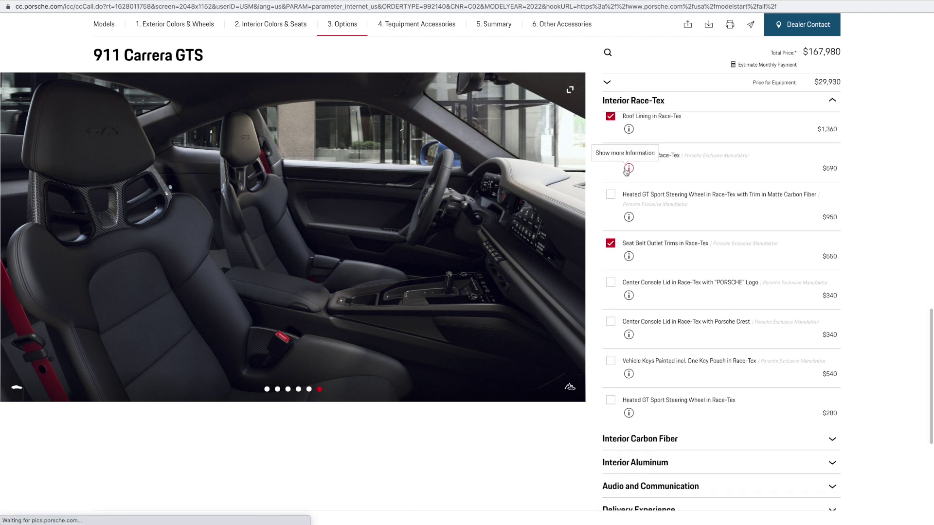
scroll(632, 165, "up", 2)
Step: Expand the Interior Carbon Fiber options and step the car preview through to the interior cockpit view
left_click(633, 165)
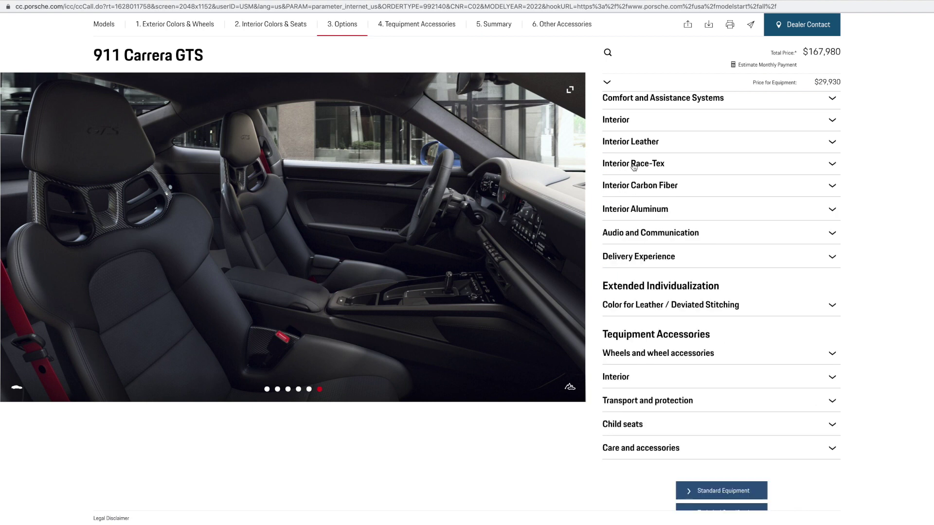
left_click(641, 190)
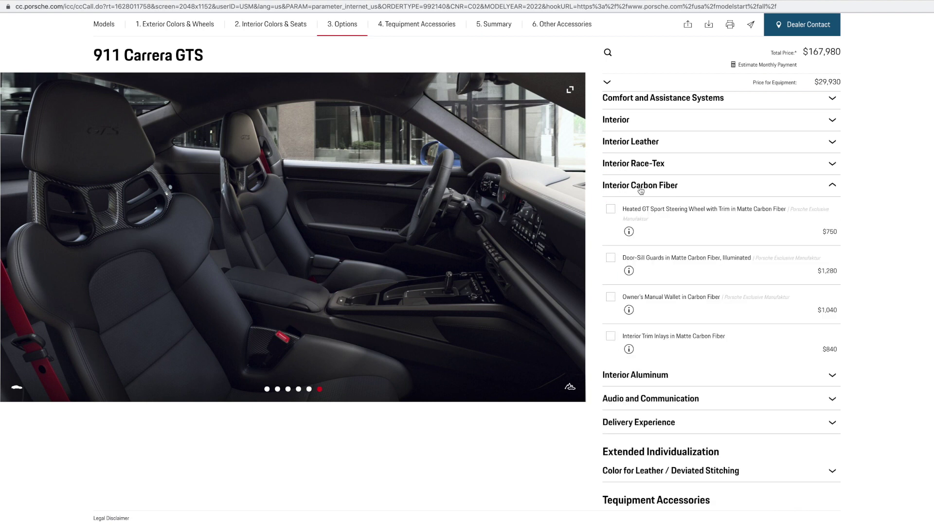
left_click(572, 230)
left_click(571, 226)
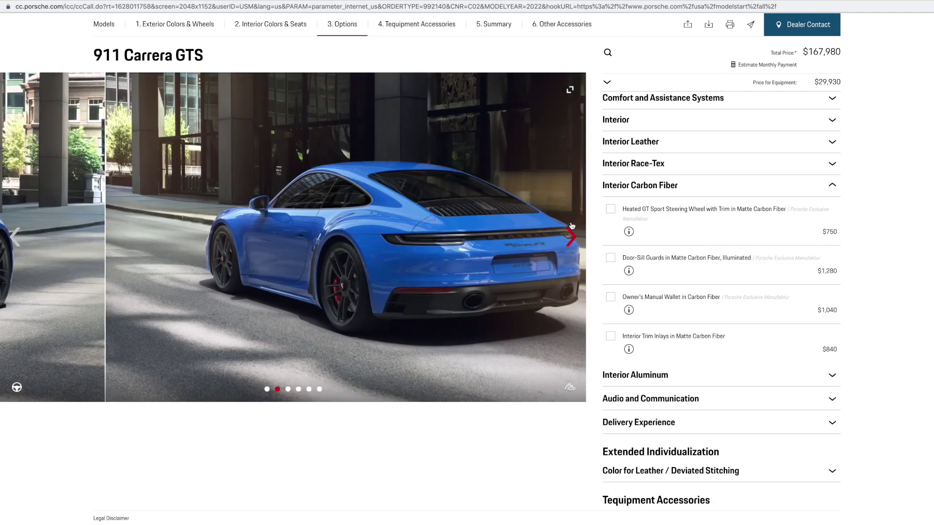
left_click(571, 226)
left_click(572, 226)
left_click(572, 226)
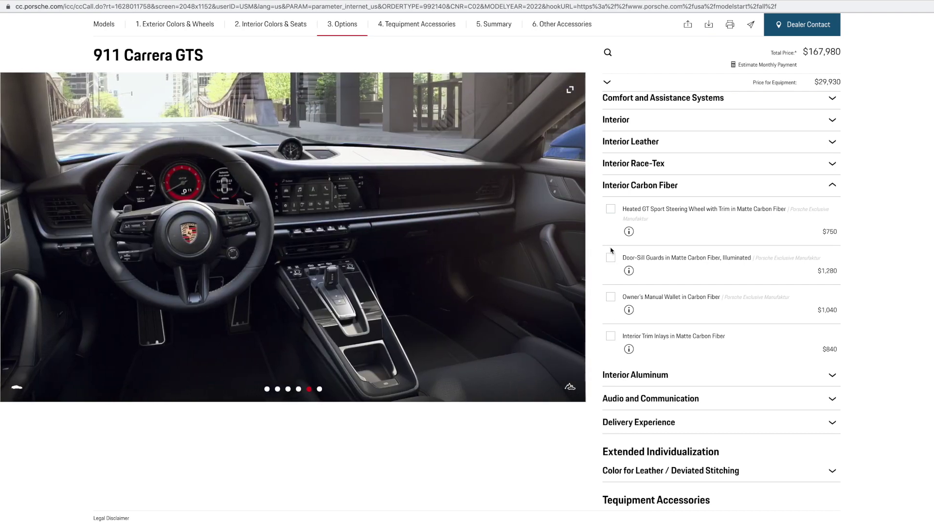
Step: Add the heated GT steering wheel ($750), Matte Carbon trim inlays ($840) and illuminated door-sill guards ($1,280)
left_click(613, 214)
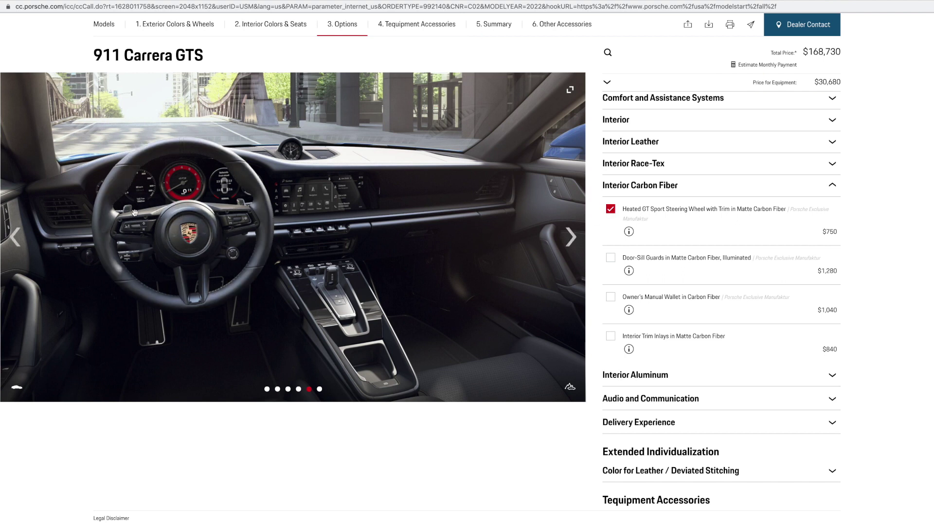
left_click(613, 337)
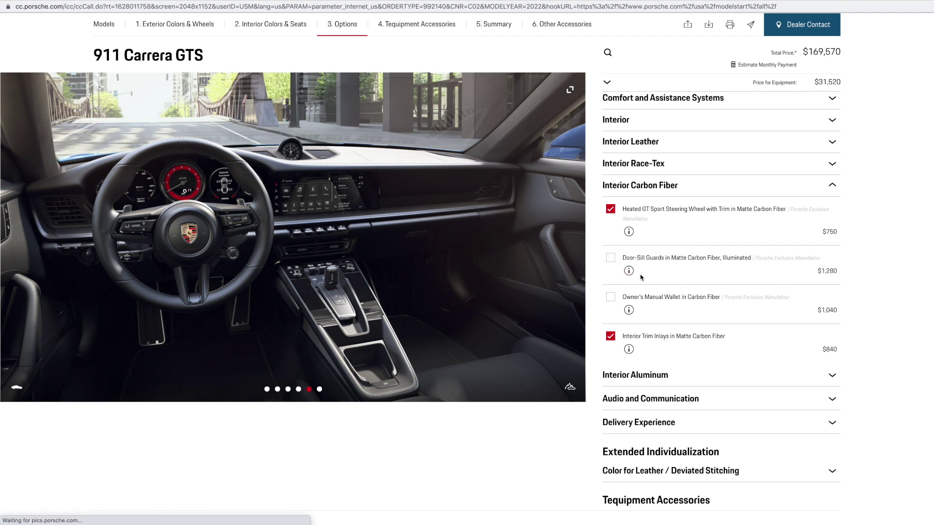
scroll(687, 300, "down", 1)
left_click(611, 248)
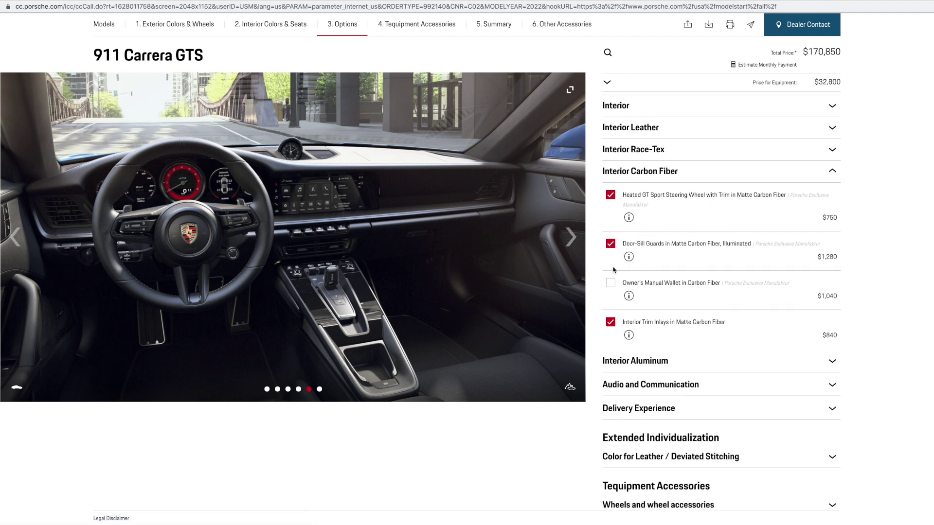
Step: Check the door-sill guard details, then fold away the Carbon Fiber and Audio and Communication options
left_click(629, 258)
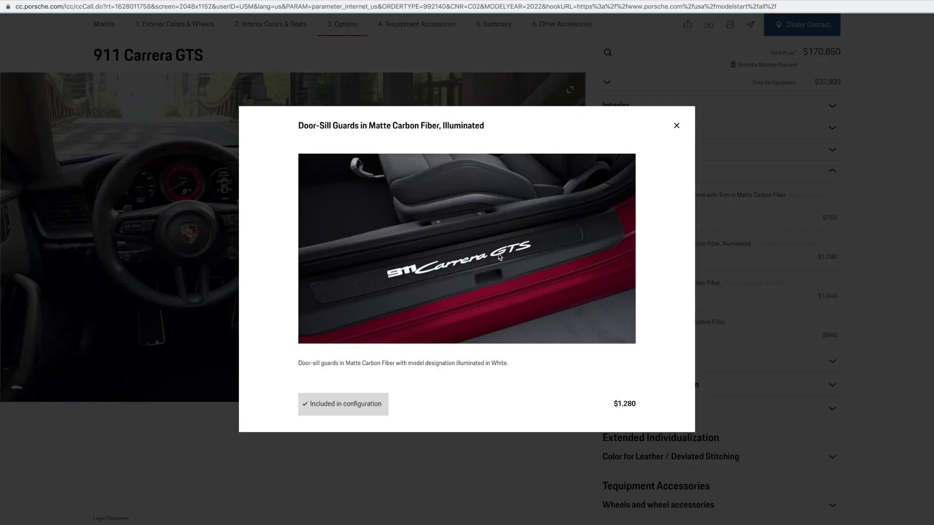
left_click(676, 126)
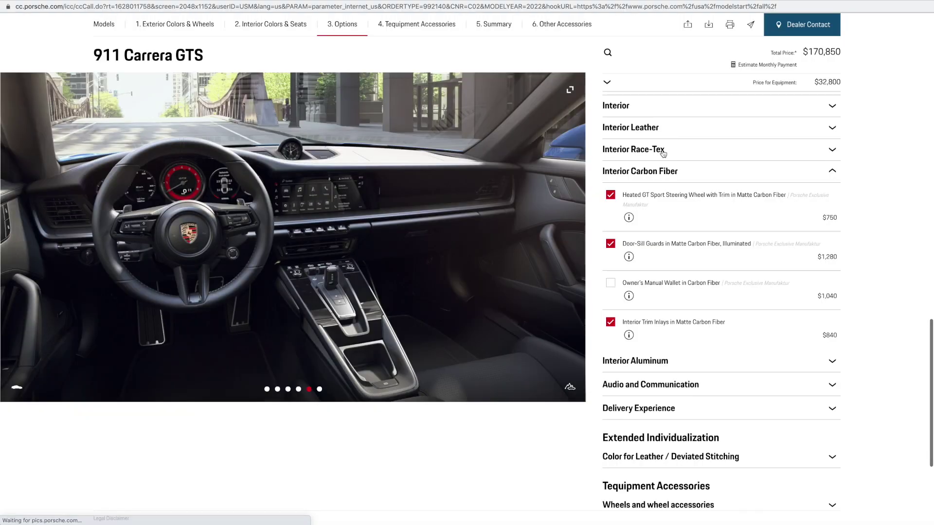
left_click(628, 171)
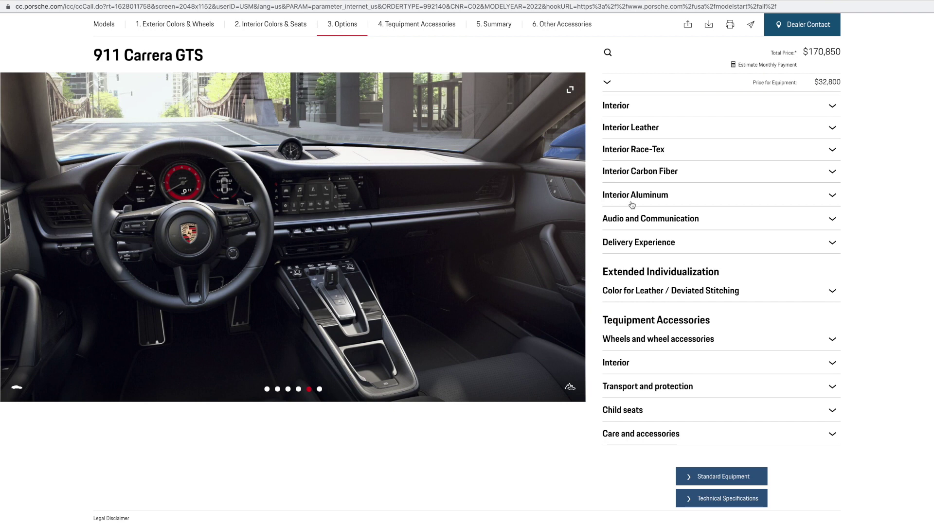
left_click(633, 220)
left_click(626, 224)
Step: Show the interior seats image and proceed to the configuration summary
left_click(568, 236)
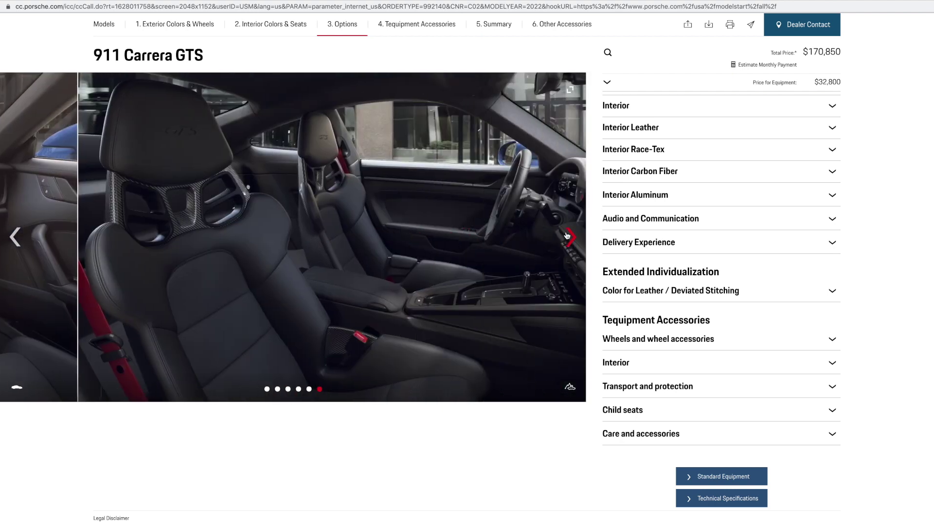
scroll(629, 411, "down", 1)
left_click(709, 496)
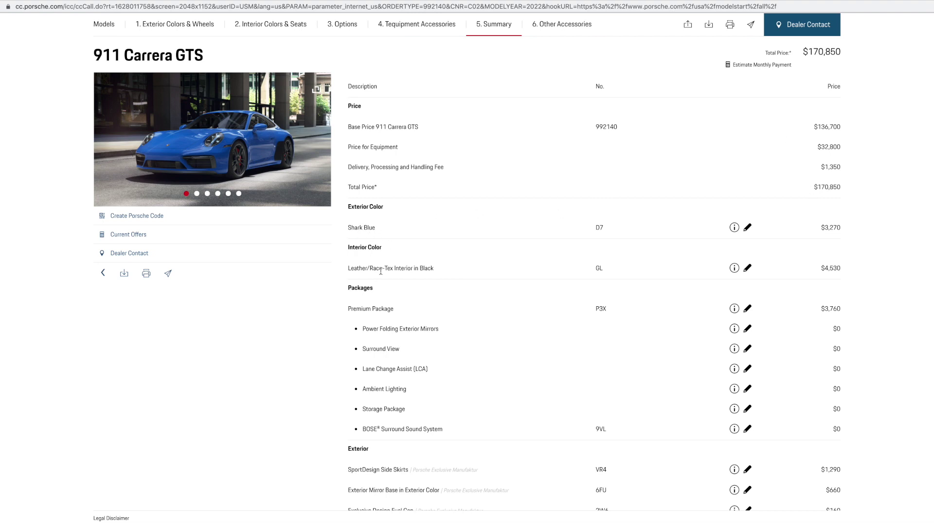
Step: Scroll through the Summary price list totalling $170,850, then view the car photo full-screen
scroll(500, 283, "down", 2)
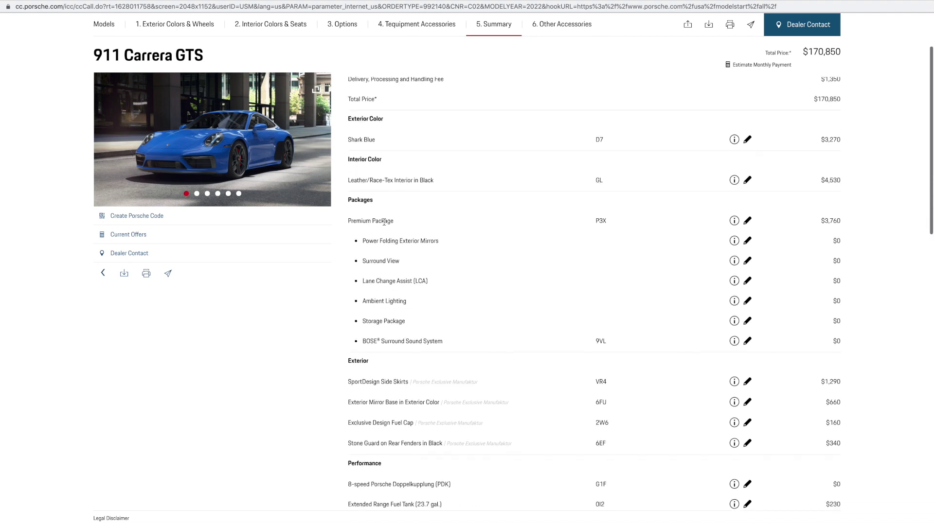
scroll(383, 335, "down", 2)
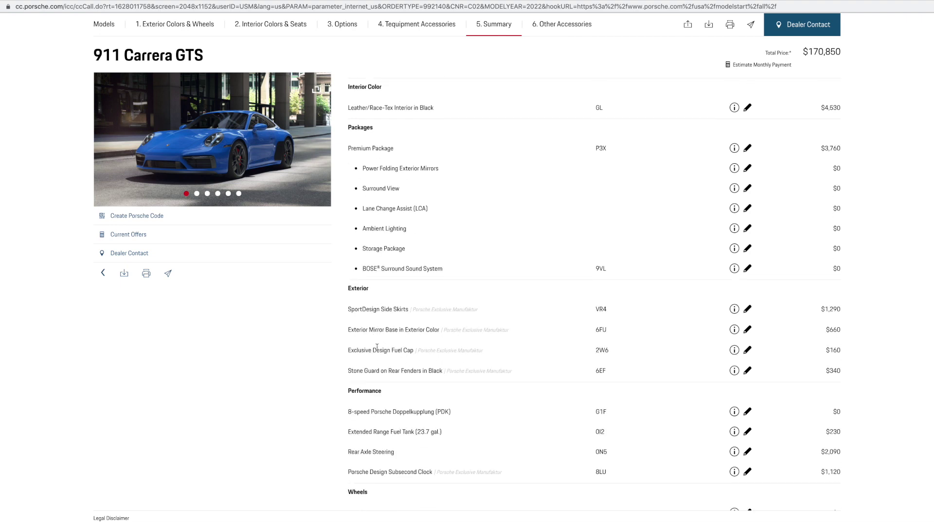
scroll(411, 374, "down", 1)
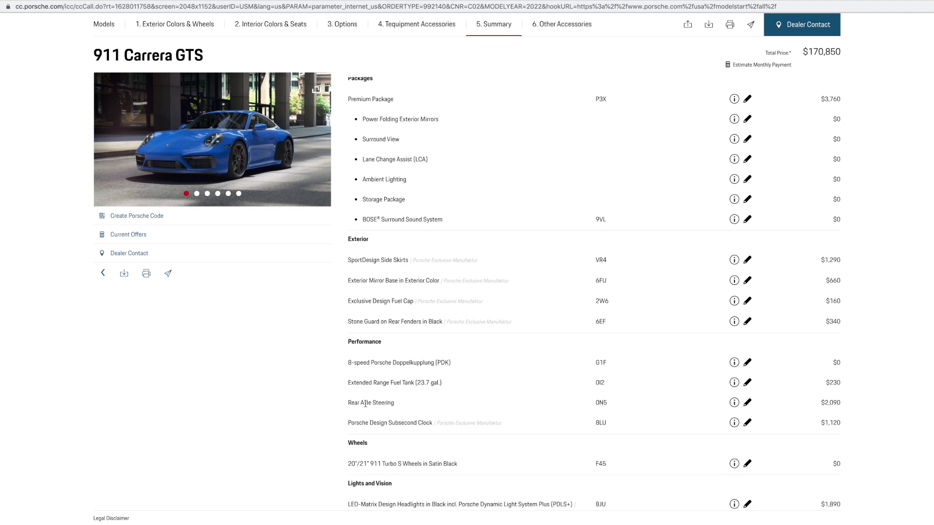
scroll(405, 414, "down", 3)
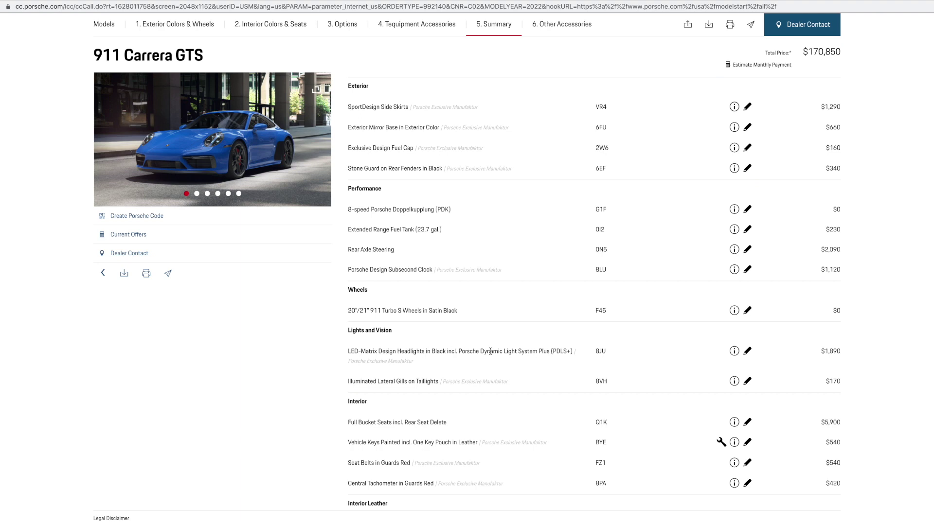
scroll(430, 383, "down", 2)
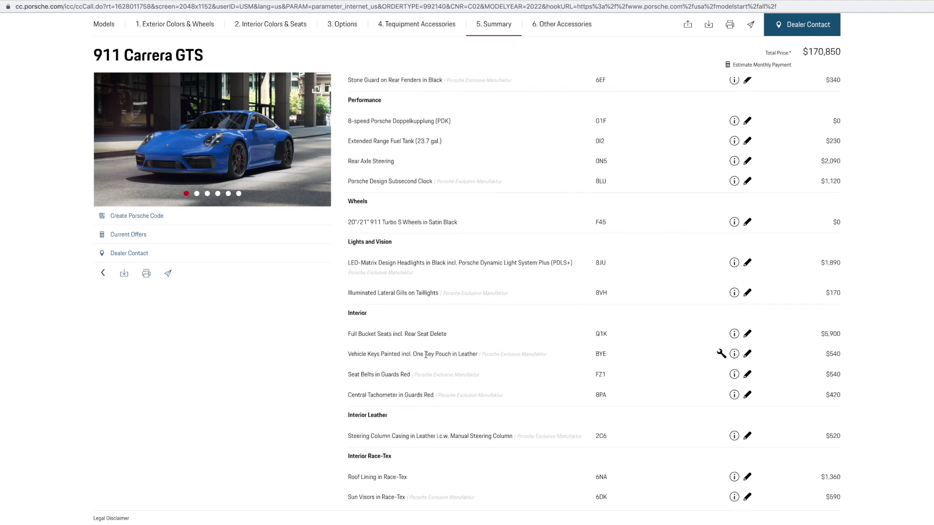
scroll(410, 398, "down", 3)
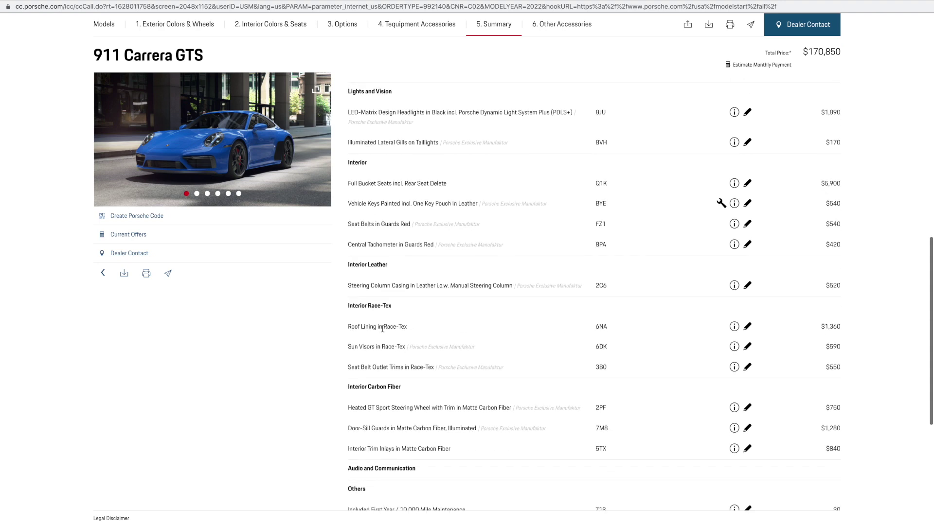
scroll(403, 362, "down", 2)
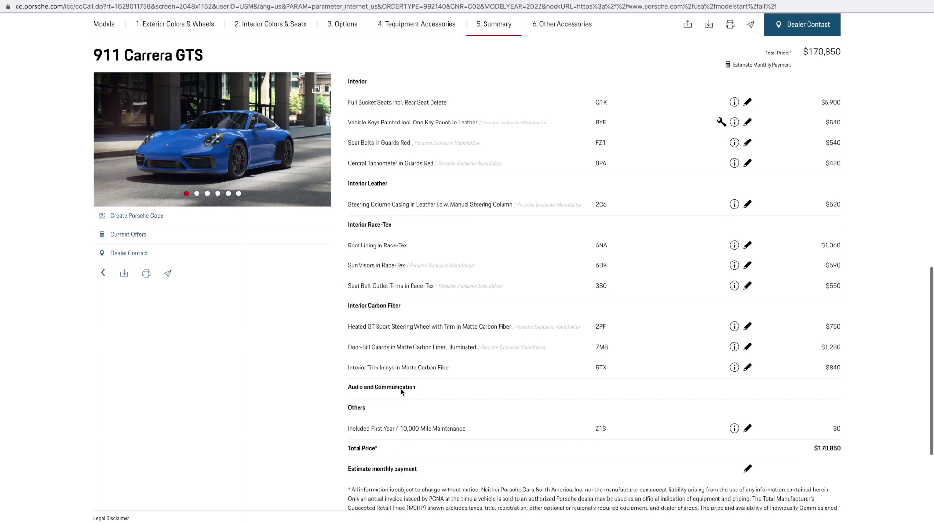
scroll(411, 360, "up", 3)
scroll(520, 327, "down", 4)
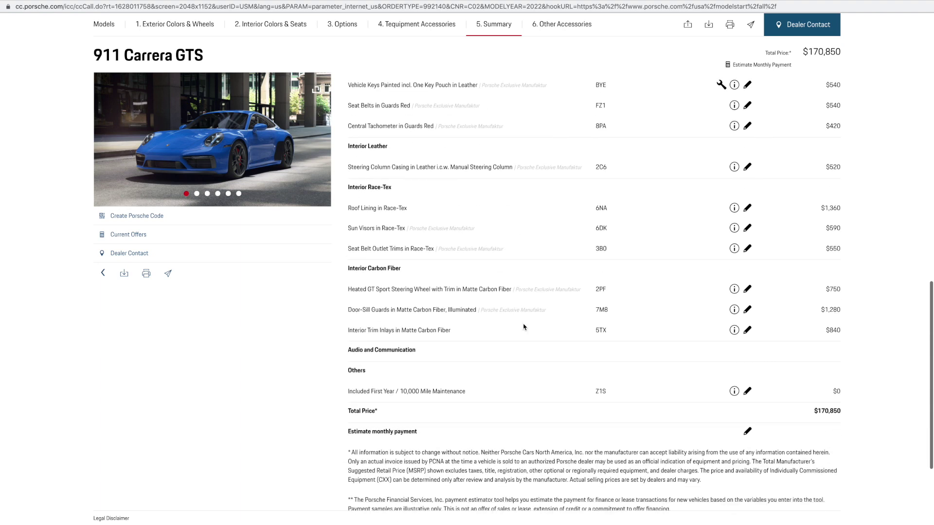
left_click(315, 90)
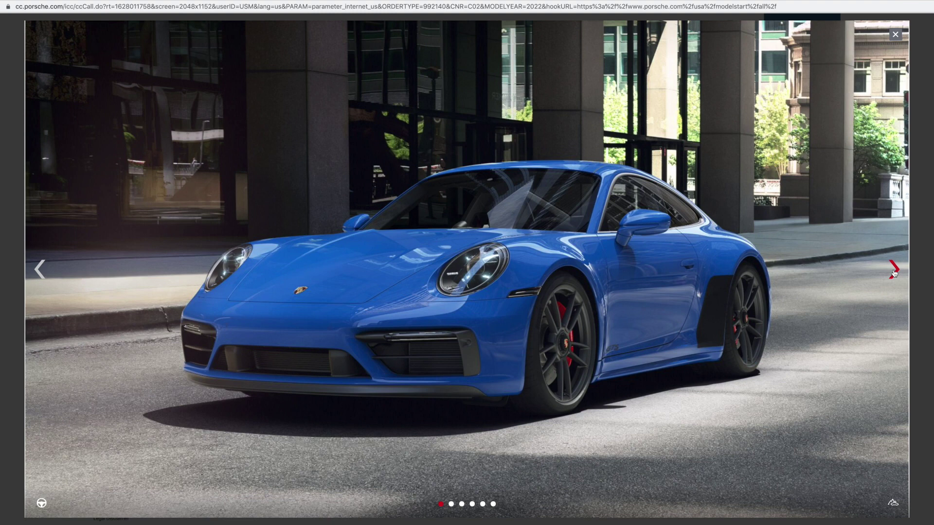
left_click(893, 273)
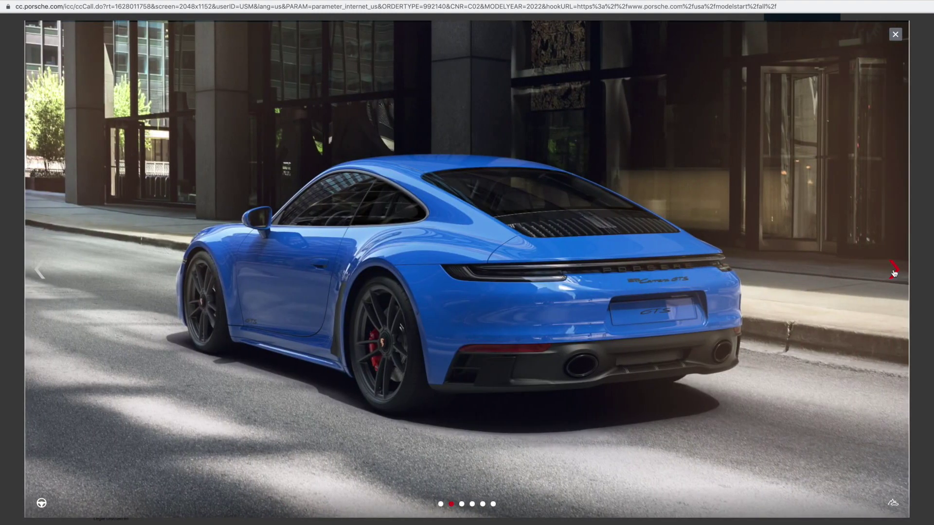
left_click(893, 273)
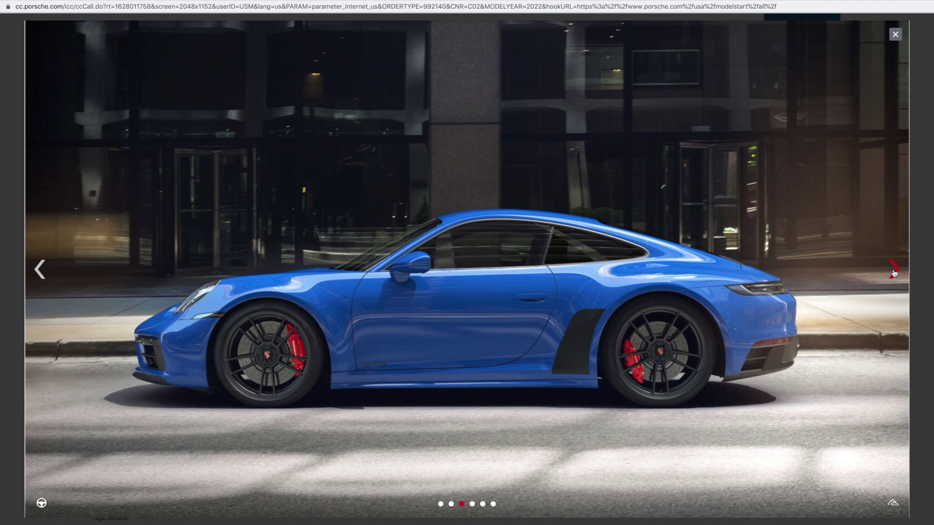
left_click(893, 273)
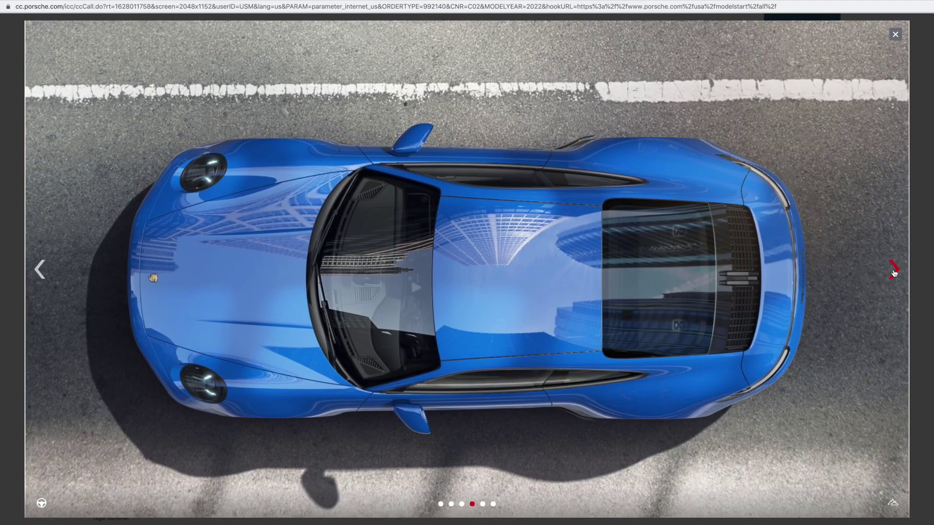
left_click(893, 273)
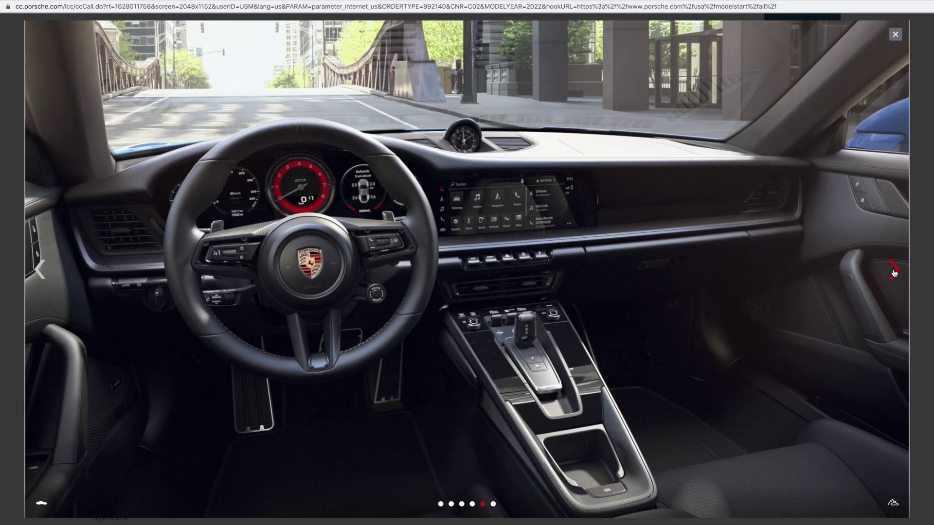
left_click(894, 273)
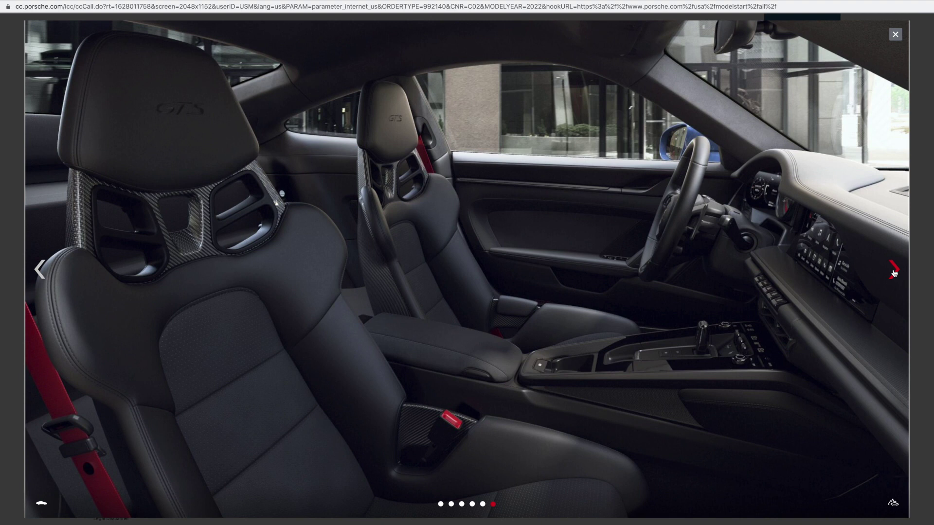
left_click(893, 273)
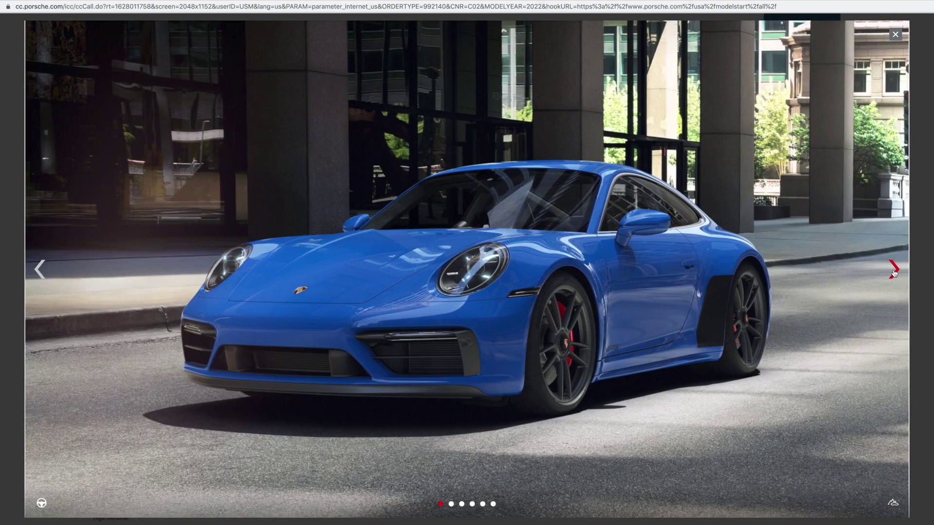
Step: Use a white studio backdrop and cycle the rear, side, top-down, dashboard, seats and front views
left_click(895, 505)
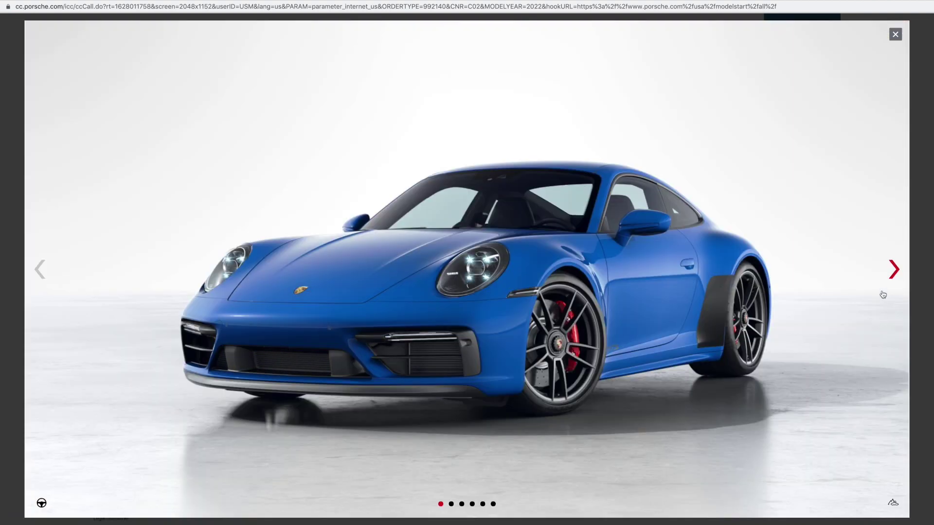
left_click(894, 270)
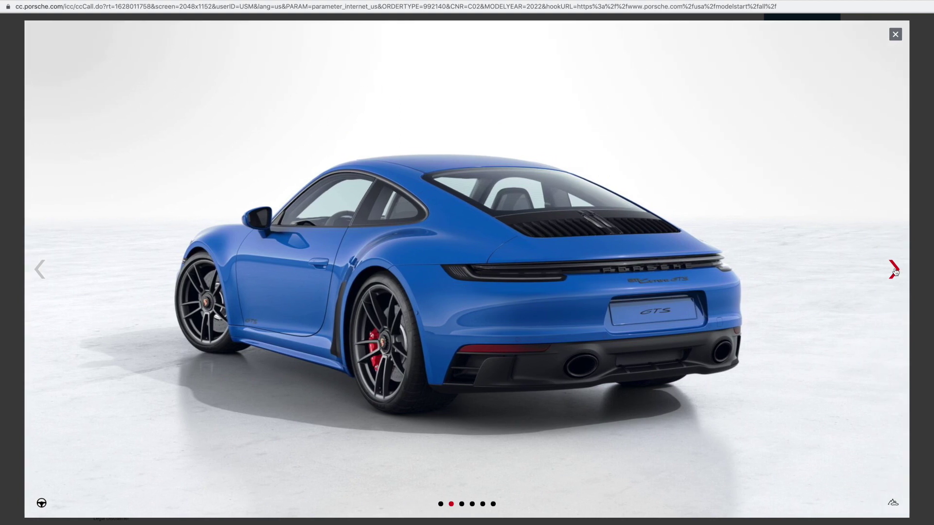
left_click(894, 270)
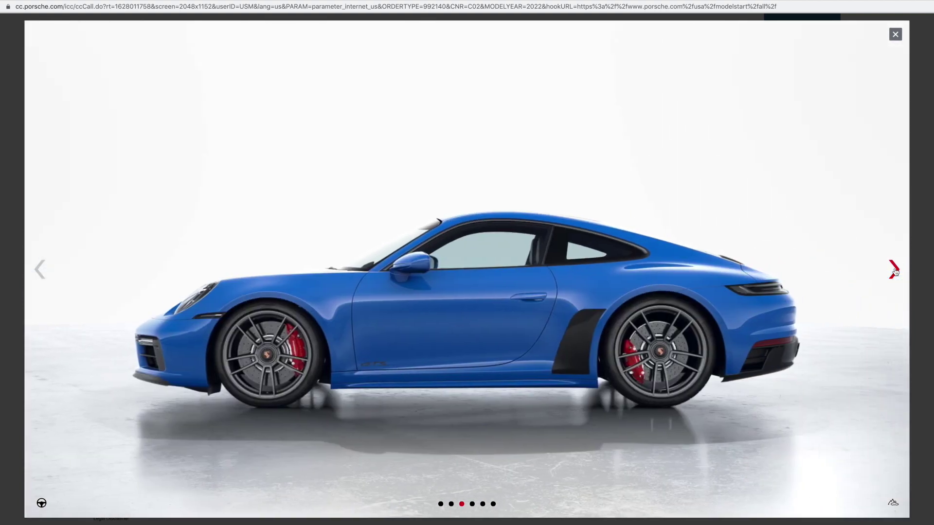
left_click(894, 269)
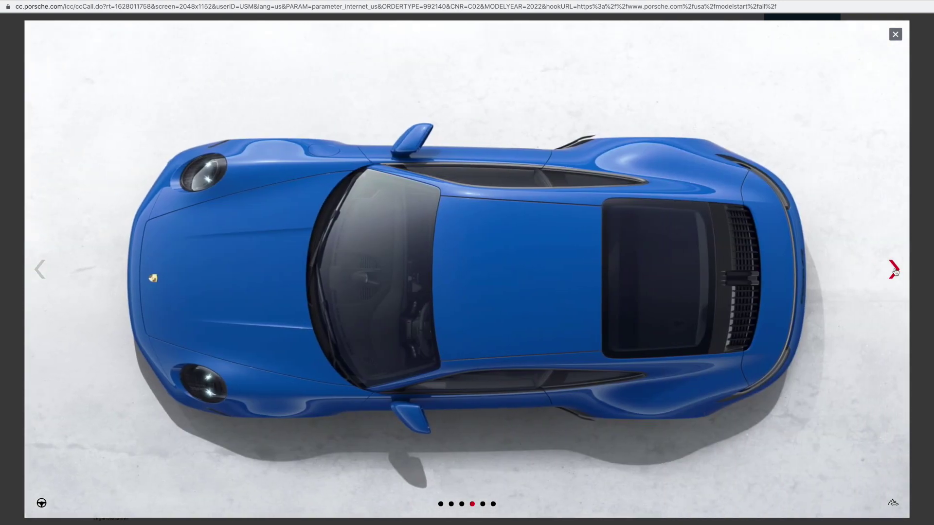
left_click(894, 269)
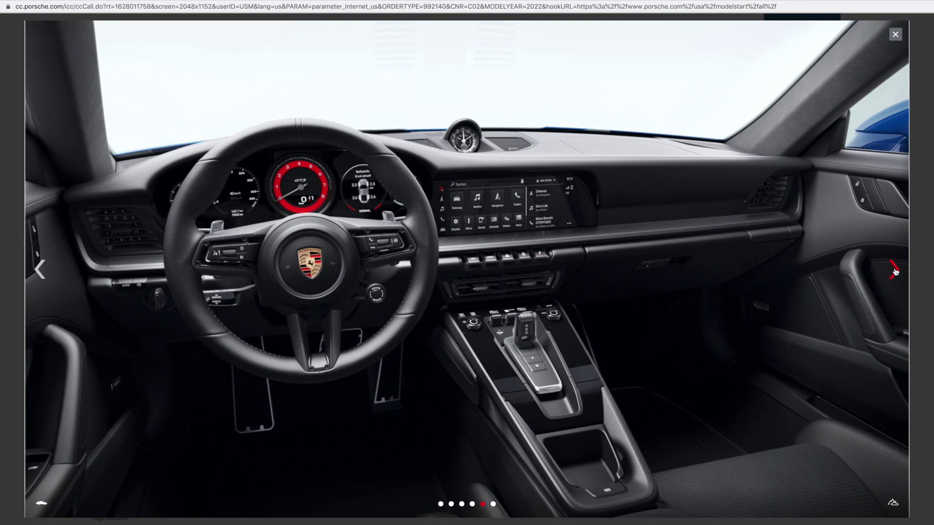
left_click(894, 270)
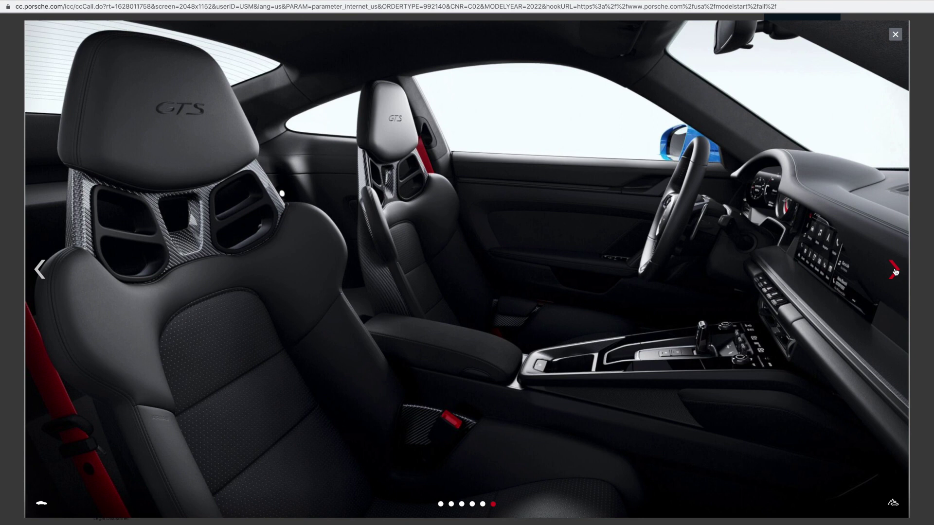
left_click(894, 270)
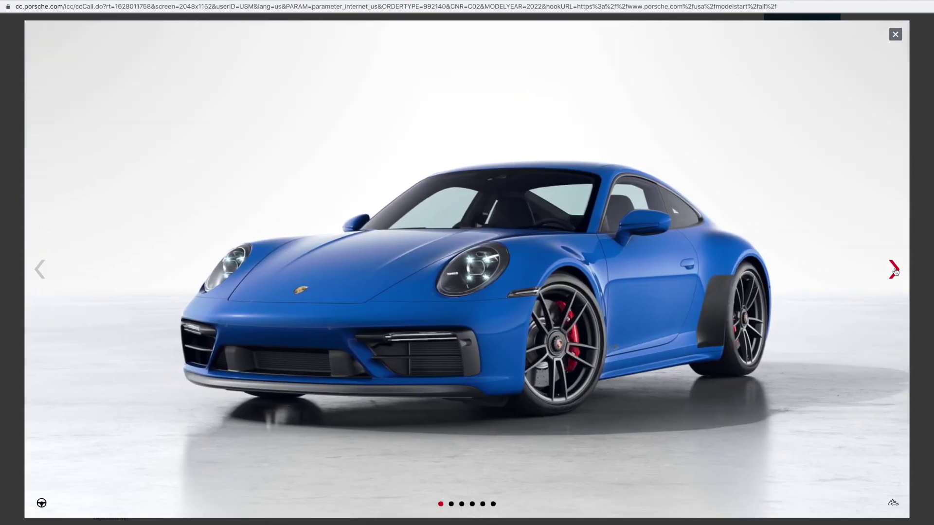